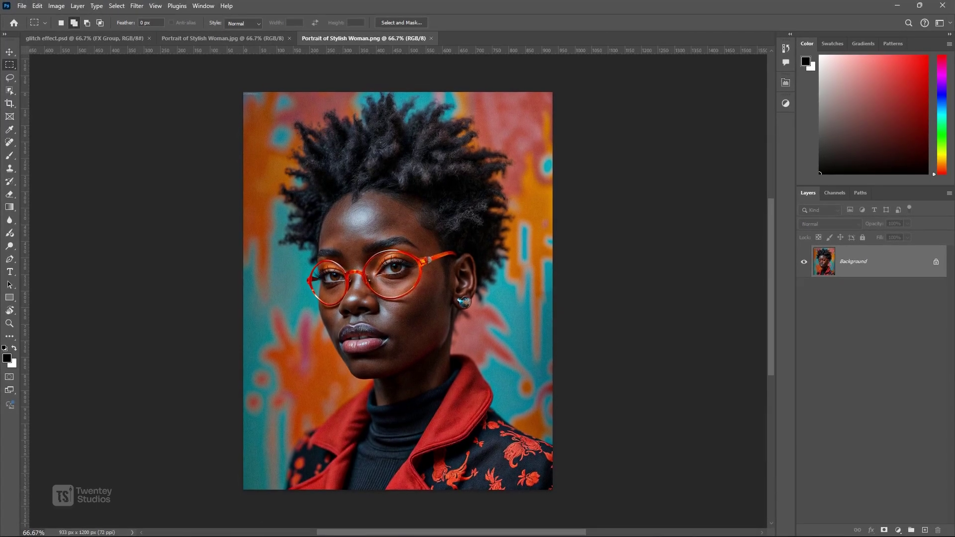
Order the portrait PNG document before the JPG and compare the original photo with the finished glitch version
left_click(222, 43)
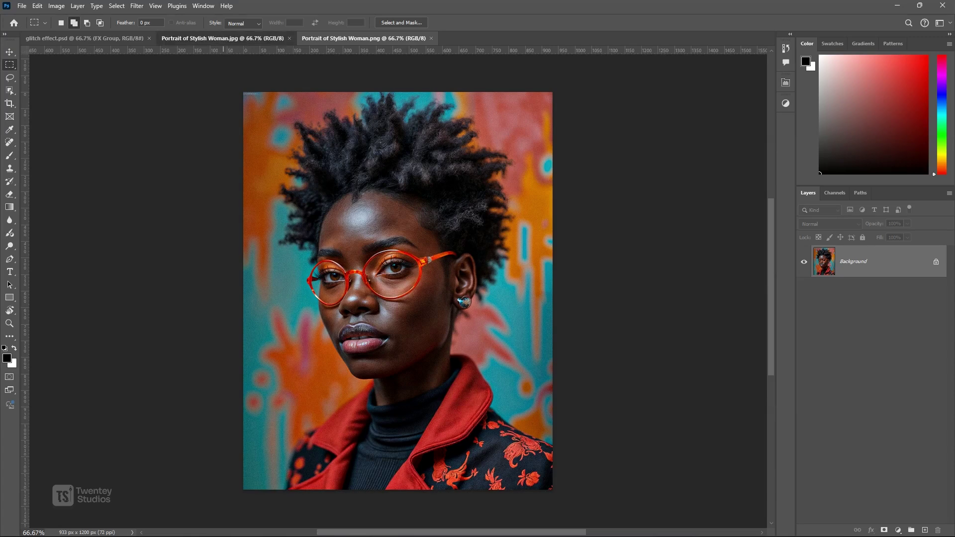
left_click_drag(364, 38, 204, 47)
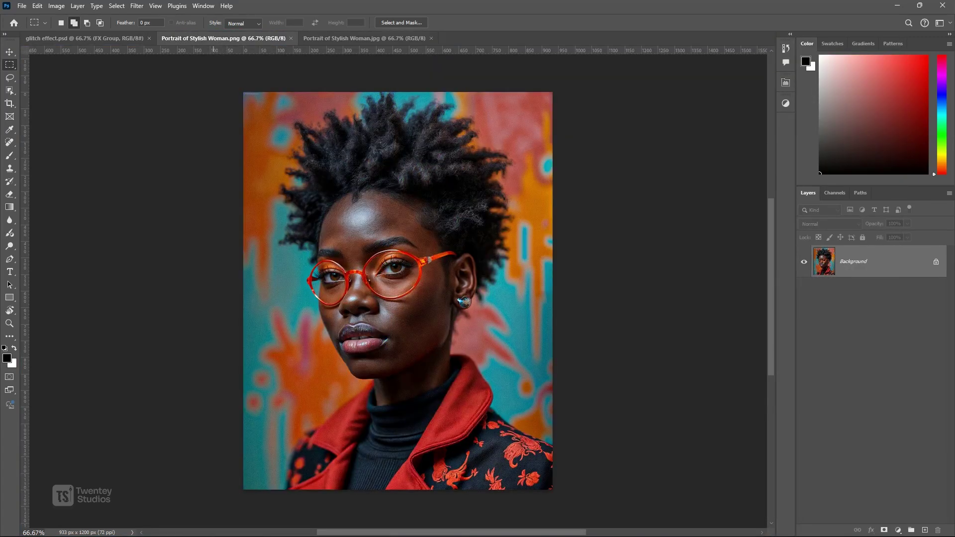
left_click(342, 36)
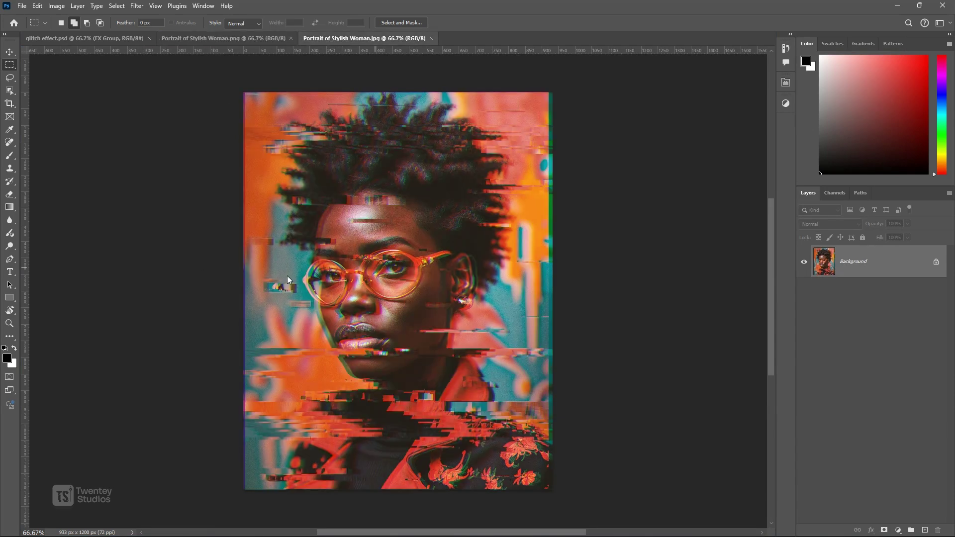
left_click(231, 40)
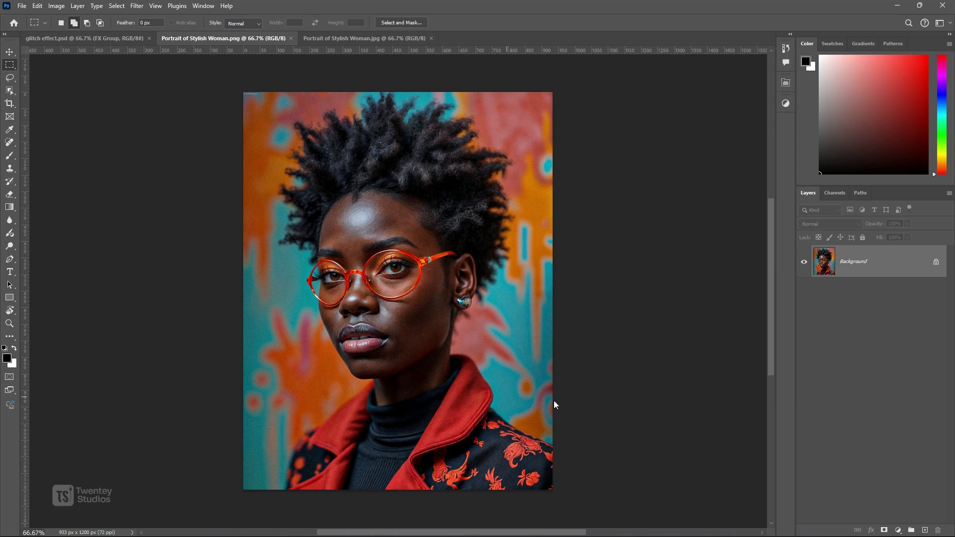
Select a thin full-width horizontal strip across the neck and collar with the Rectangular Marquee tool
right_click(10, 66)
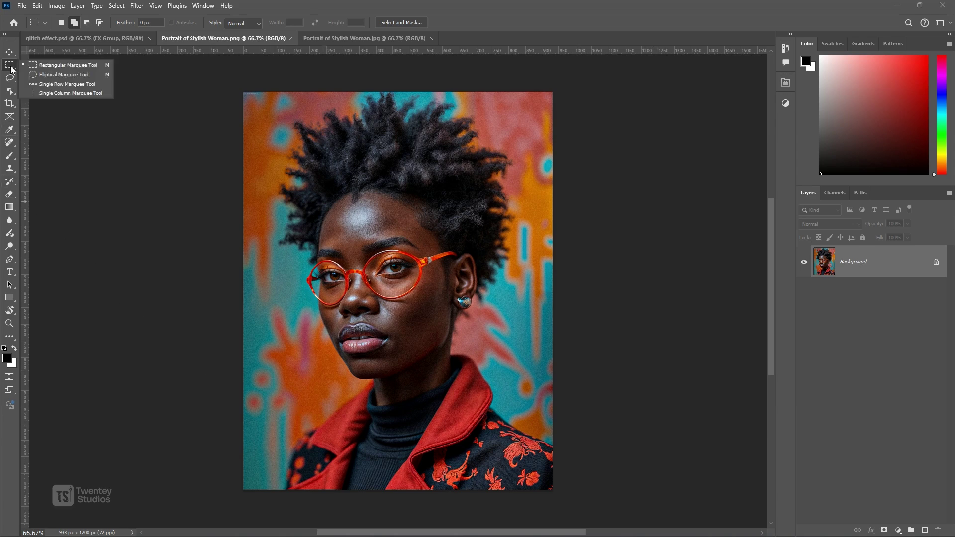
left_click(40, 64)
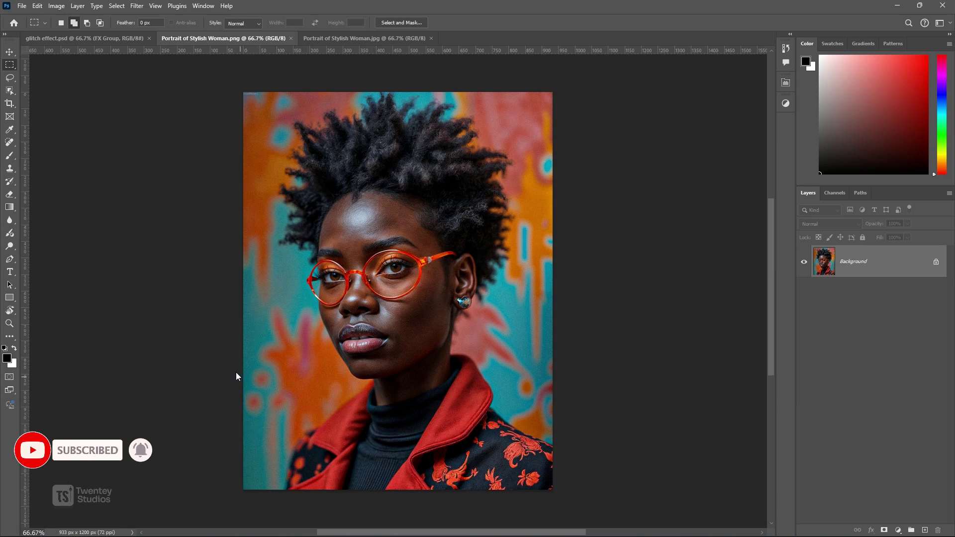
left_click_drag(240, 384, 567, 406)
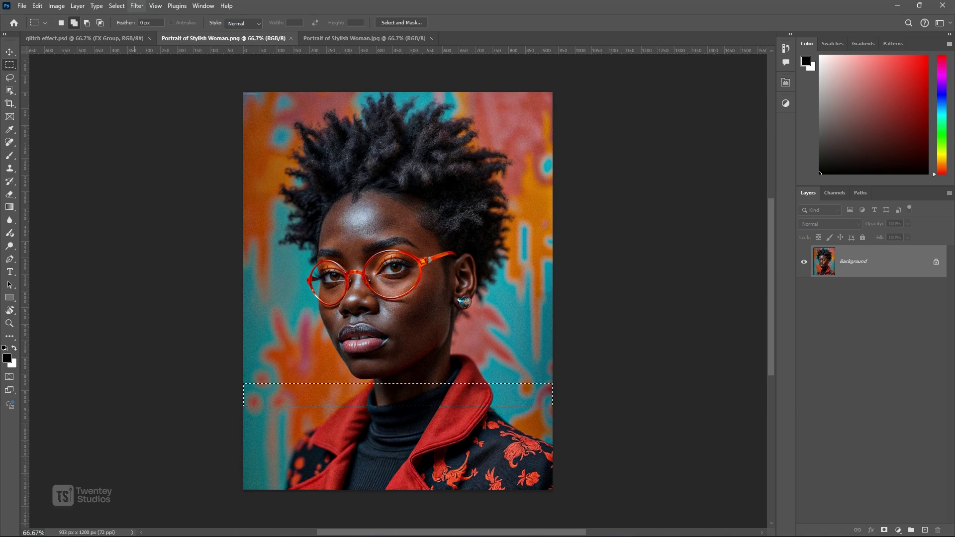
Start the Wave distortion filter with 5 generators and set the wavelength to minimum 55 and maximum 164
left_click(137, 6)
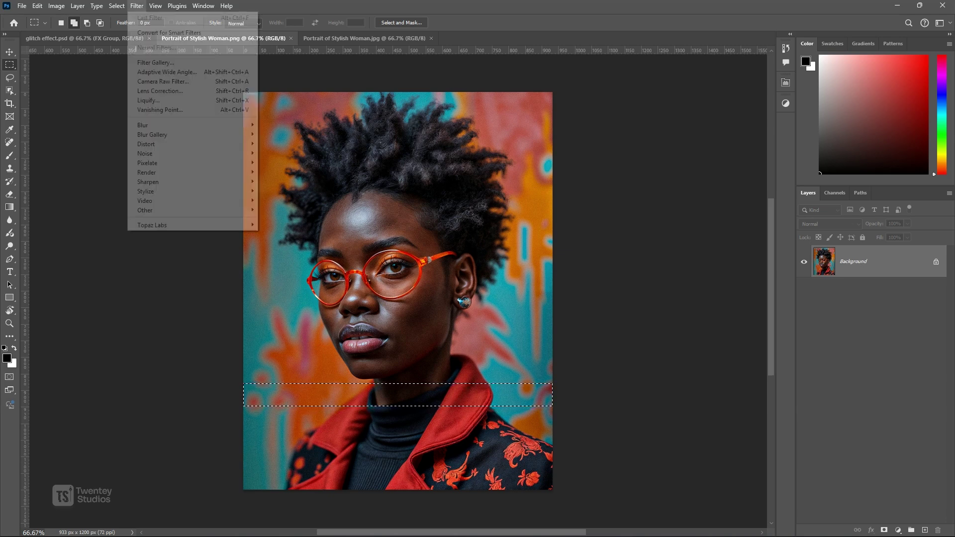
left_click(135, 7)
left_click(137, 6)
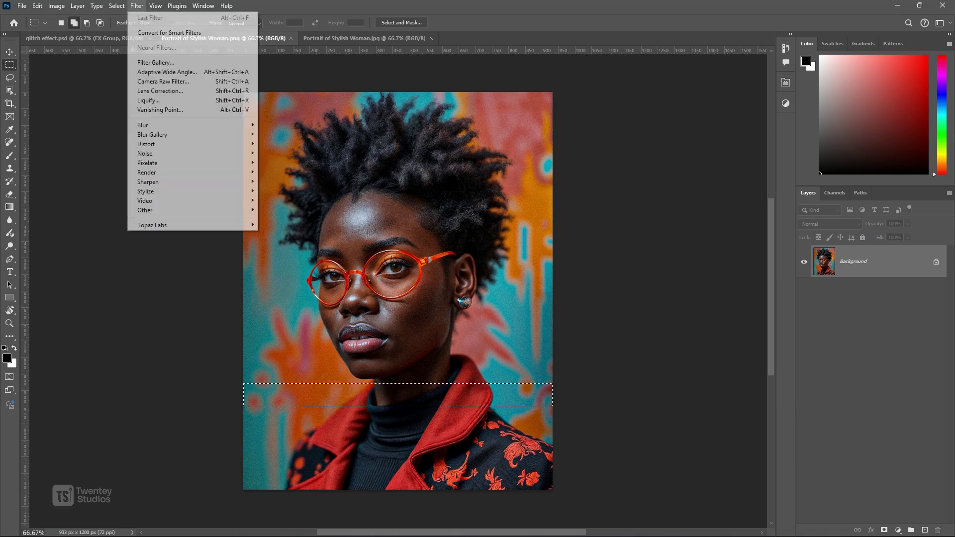
mouse_move(211, 157)
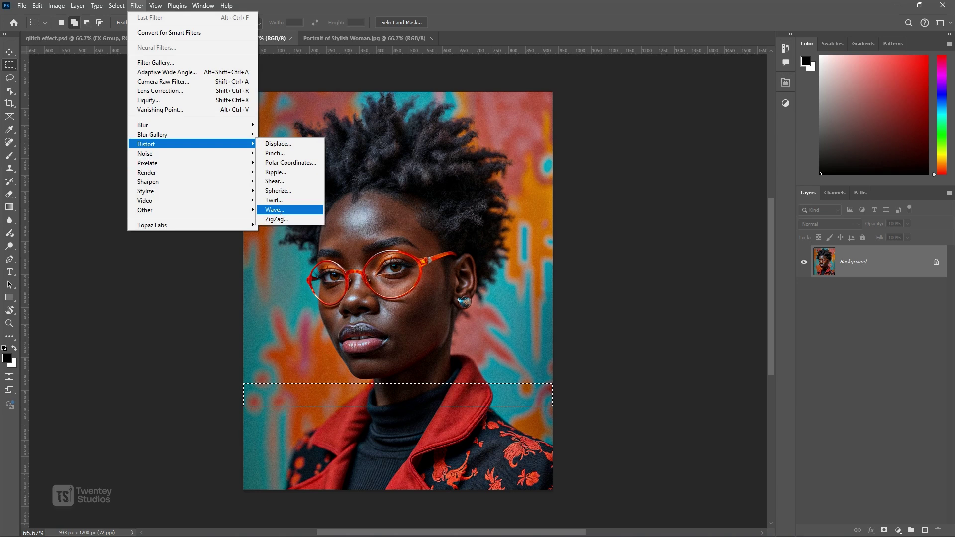
left_click(281, 211)
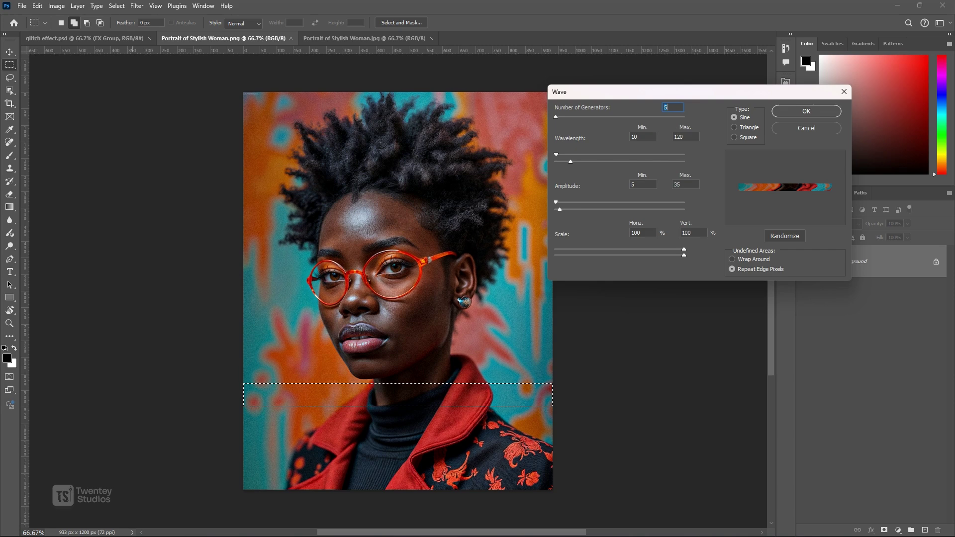
key("Tab")
type("5")
double_click(676, 134)
type("164")
Set the wave amplitude to minimum 132 and maximum 375, and the scale to 14% horizontal and 3% vertical
double_click(641, 184)
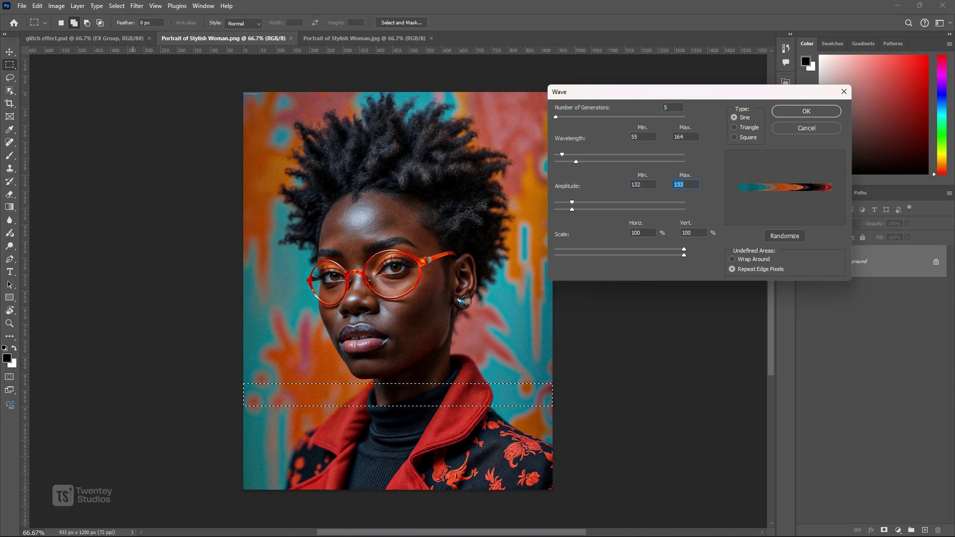
double_click(687, 183)
type("375")
left_click(635, 231)
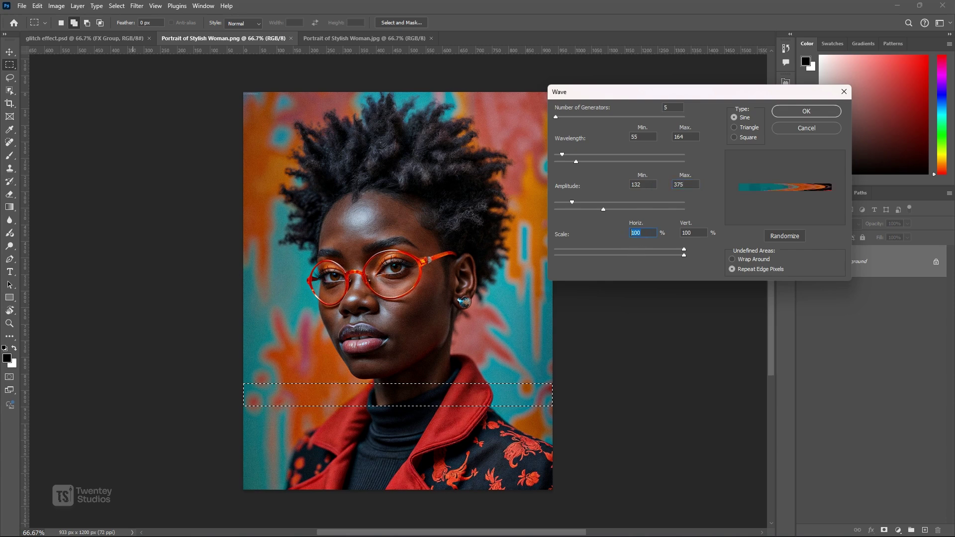
left_click(702, 232)
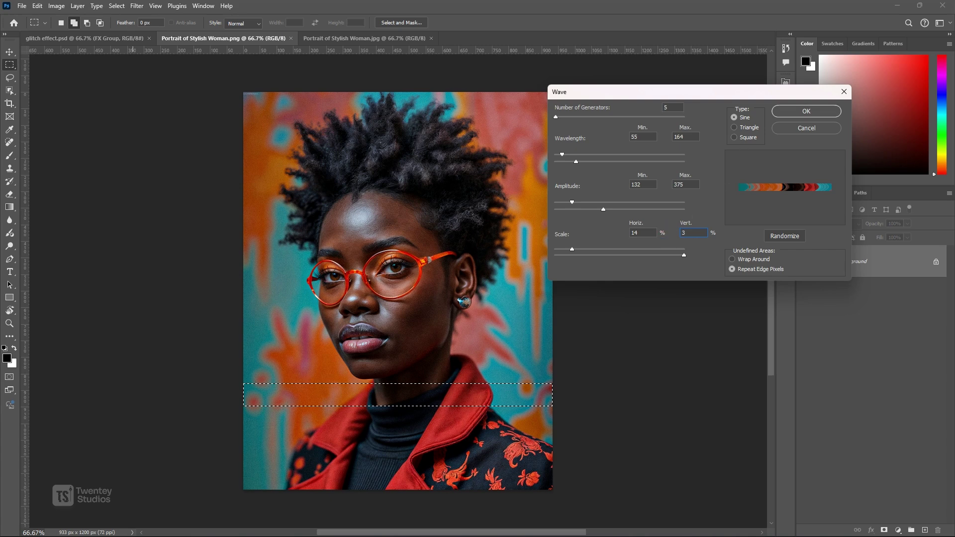
Choose the Square wave type and apply the Wave filter to the selected neck strip
left_click(748, 138)
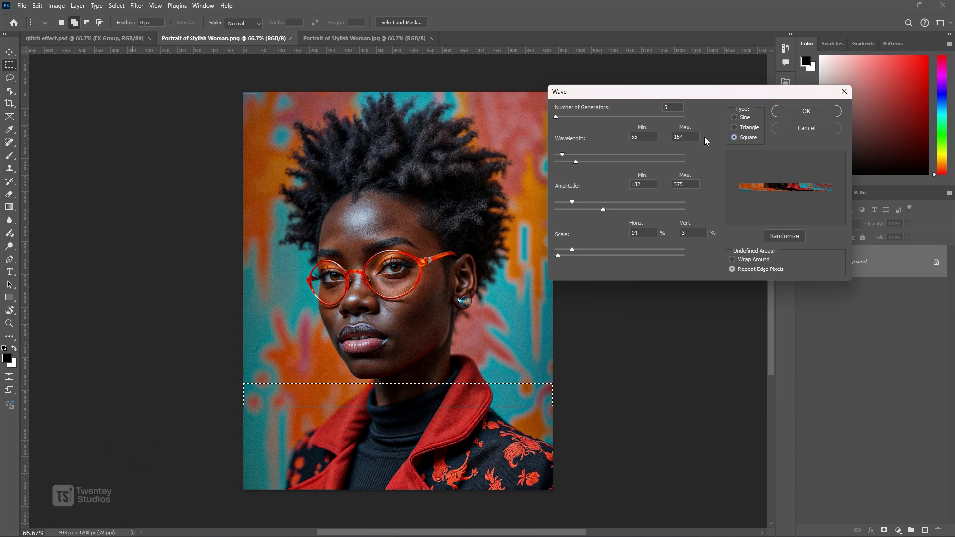
left_click_drag(647, 134, 616, 142)
double_click(683, 137)
key("Tab")
key("Tab")
key("Tab")
double_click(680, 232)
left_click(815, 112)
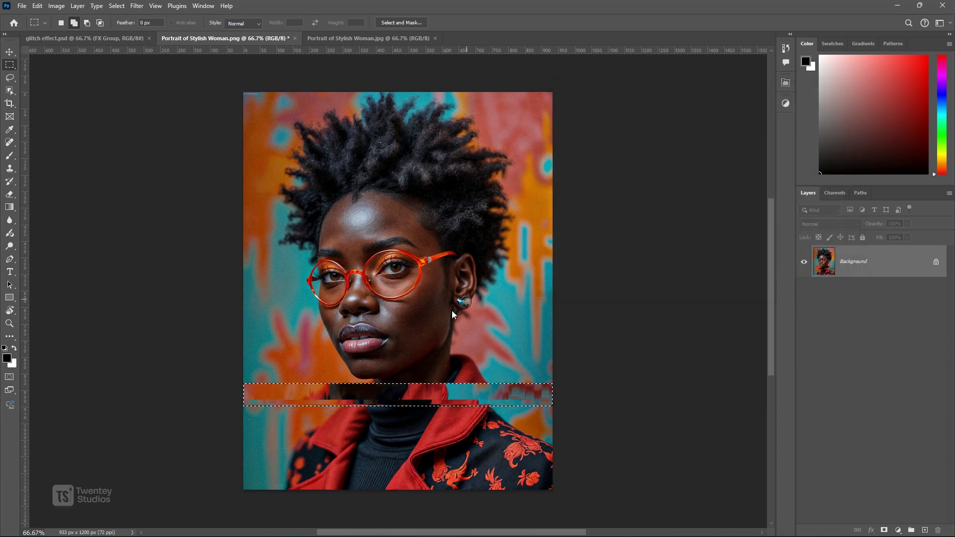
Clear the selection and select scattered thin strips over the hair, forehead and background, including one full-width band across the hair
key("ctrl+d")
left_click_drag(241, 116, 290, 119)
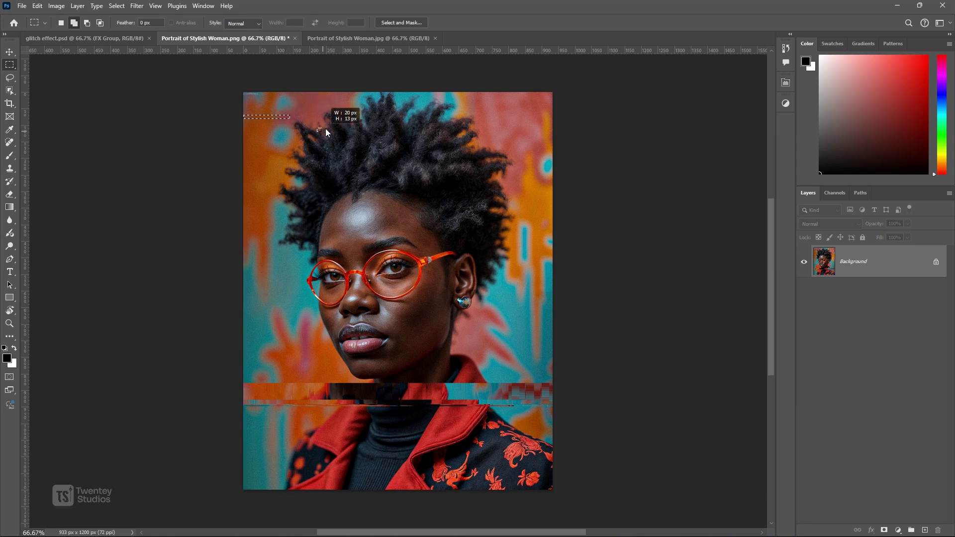
left_click_drag(407, 109, 471, 112)
left_click_drag(316, 128, 520, 139)
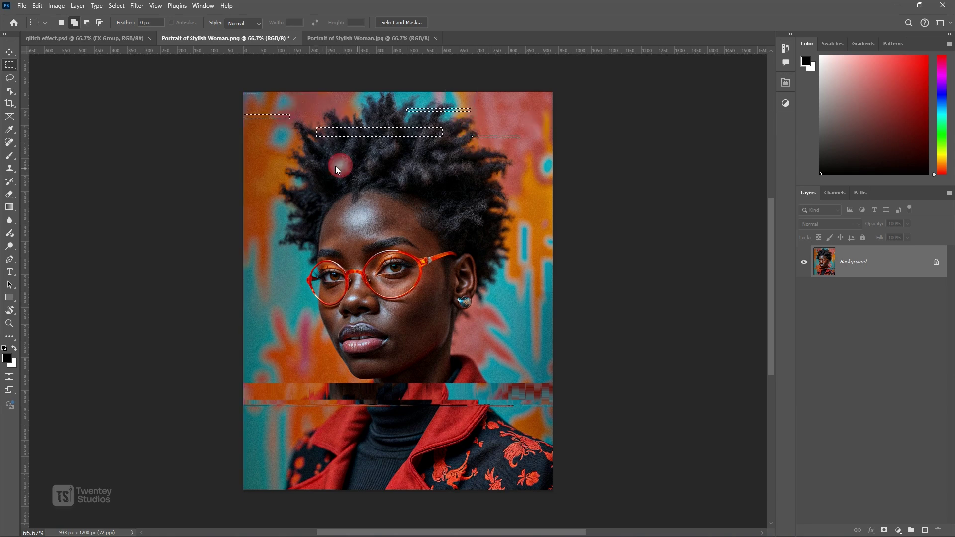
left_click_drag(238, 168, 602, 189)
left_click_drag(433, 158, 492, 161)
left_click_drag(296, 156, 341, 159)
left_click_drag(344, 222, 298, 224)
left_click_drag(376, 215, 397, 219)
left_click_drag(263, 264, 312, 266)
Add a full-width band across the nose and mouth, plus smaller strips beside the temple, at the chin and on the jacket
left_click_drag(235, 305, 560, 341)
left_click_drag(444, 251, 514, 256)
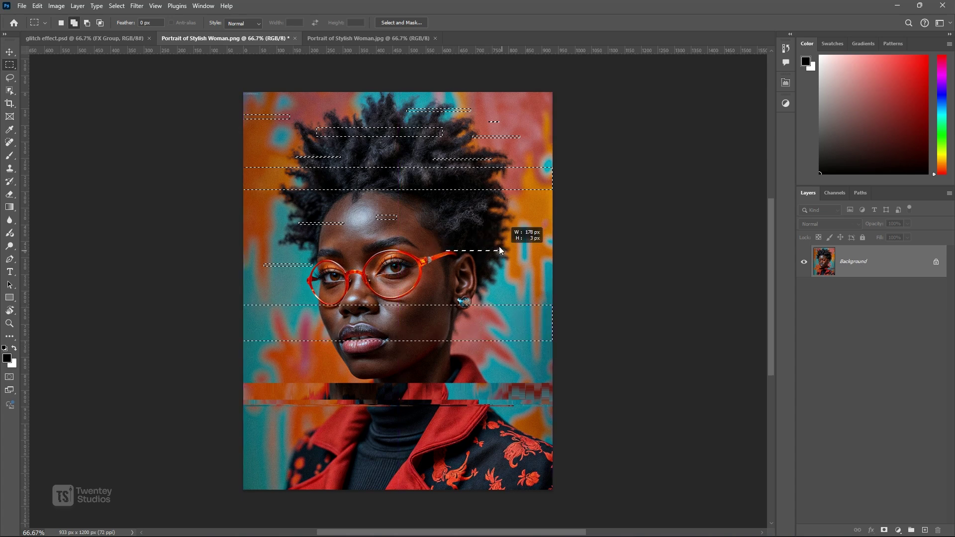
left_click_drag(459, 222, 533, 226)
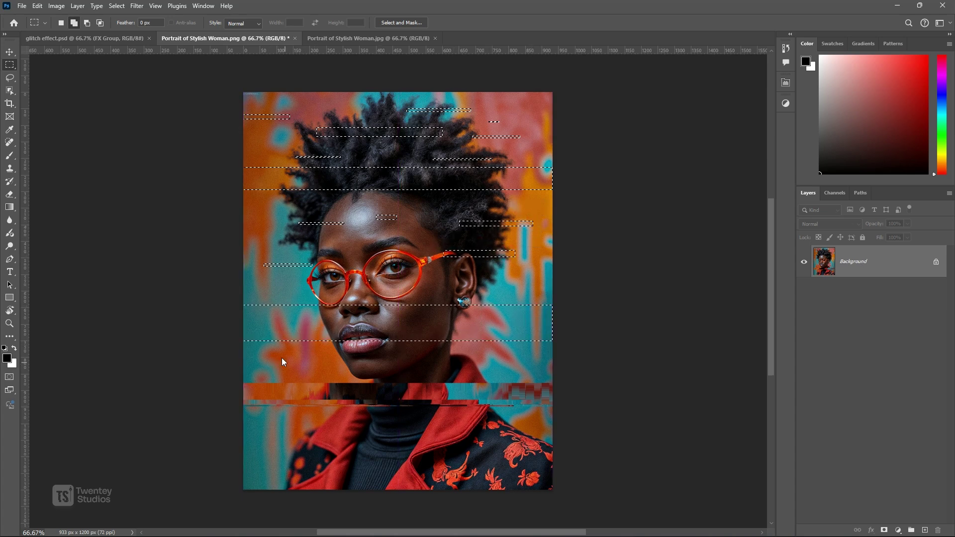
left_click_drag(389, 362, 454, 364)
left_click_drag(524, 350, 549, 353)
left_click_drag(385, 440, 502, 460)
left_click_drag(235, 426, 302, 457)
left_click_drag(488, 416, 515, 418)
left_click_drag(527, 482, 459, 490)
left_click_drag(315, 474, 369, 482)
left_click_drag(233, 475, 296, 495)
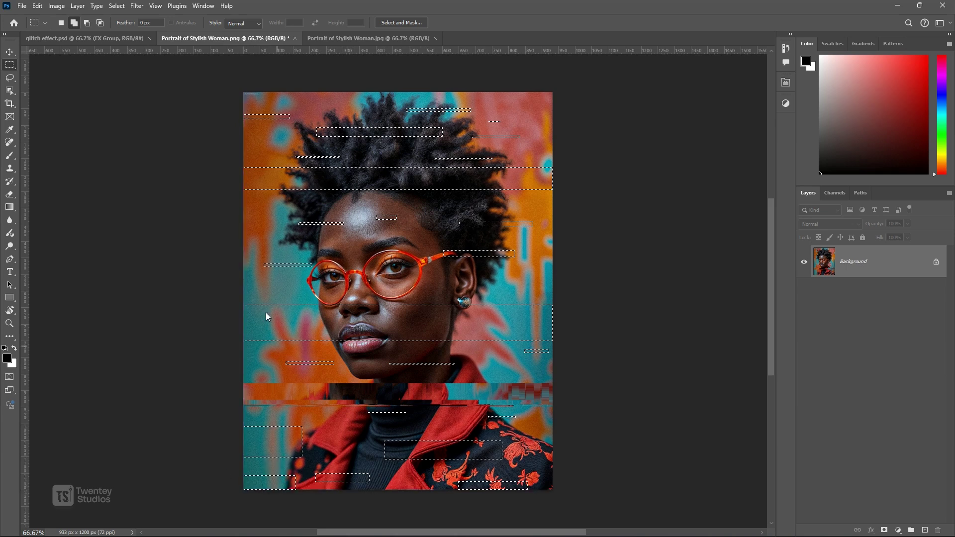
Add small strips near the ear, eyebrow, hairline and background edge, undoing the rectangle placed over the glasses
left_click_drag(380, 266, 413, 289)
key("ctrl+z")
left_click_drag(475, 273, 500, 276)
left_click_drag(341, 244, 238, 245)
left_click_drag(276, 208, 327, 210)
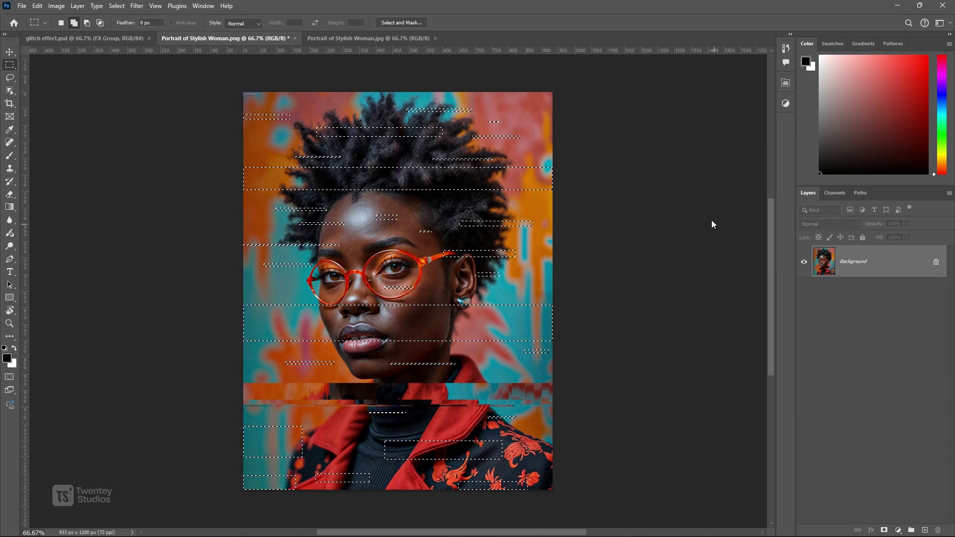
left_click_drag(540, 266, 558, 268)
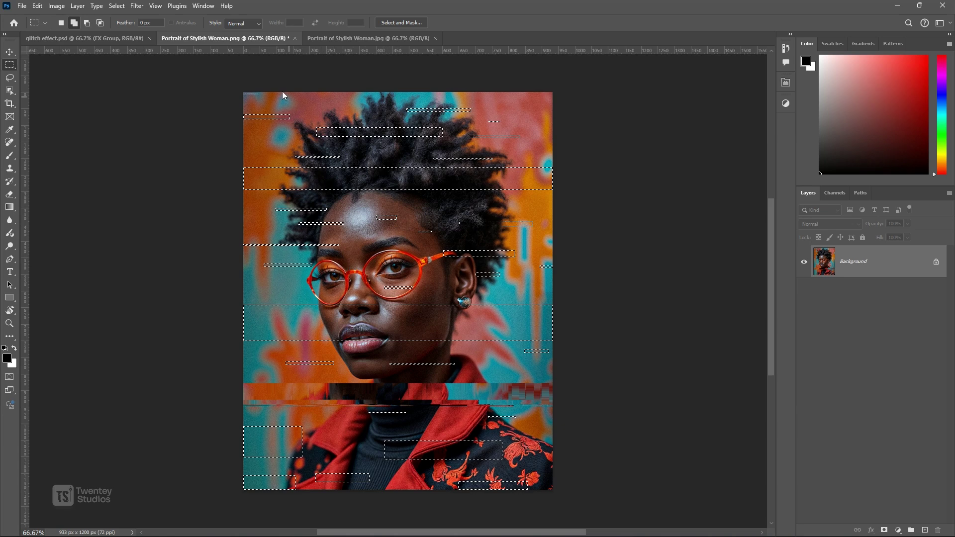
Reapply the last Wave filter to all selected strips and clear the selection
left_click(137, 6)
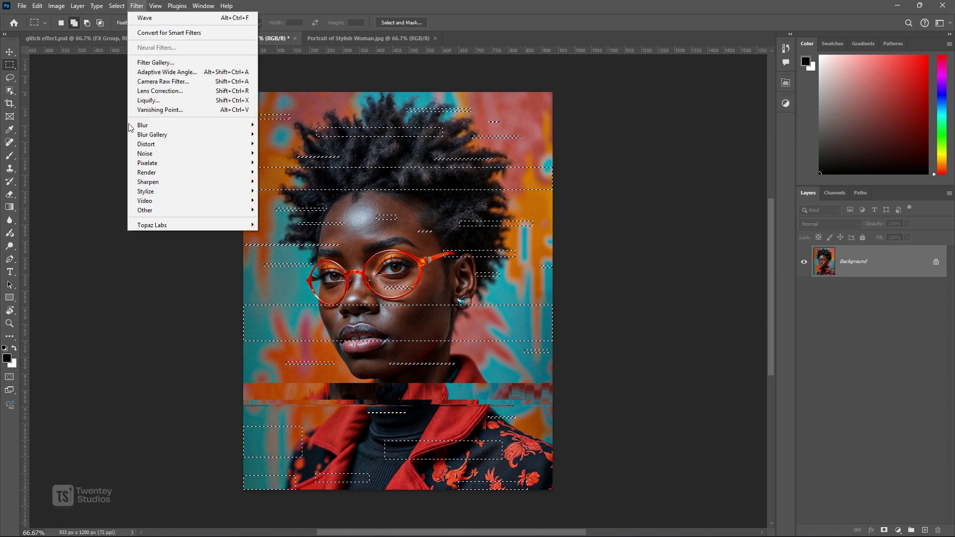
left_click(180, 9)
left_click(137, 6)
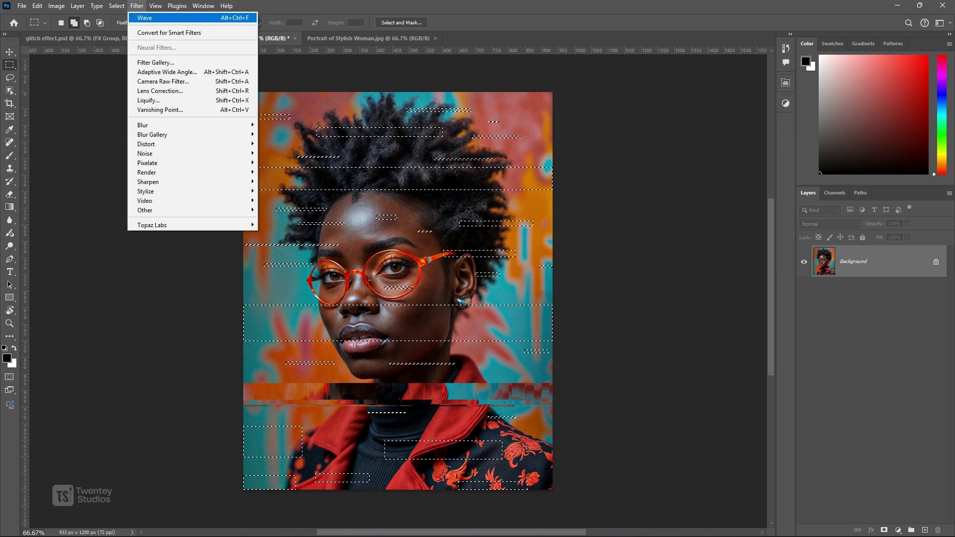
left_click(229, 18)
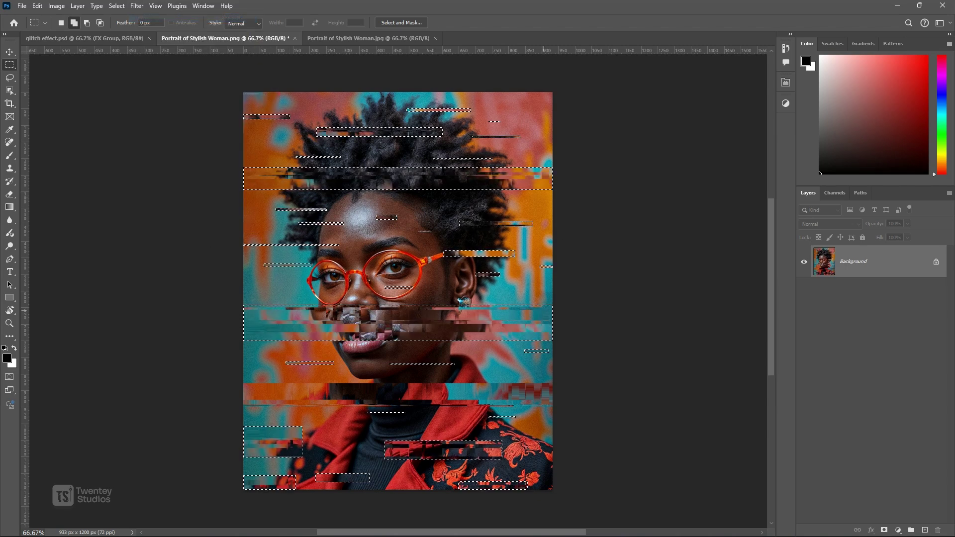
key("ctrl+d")
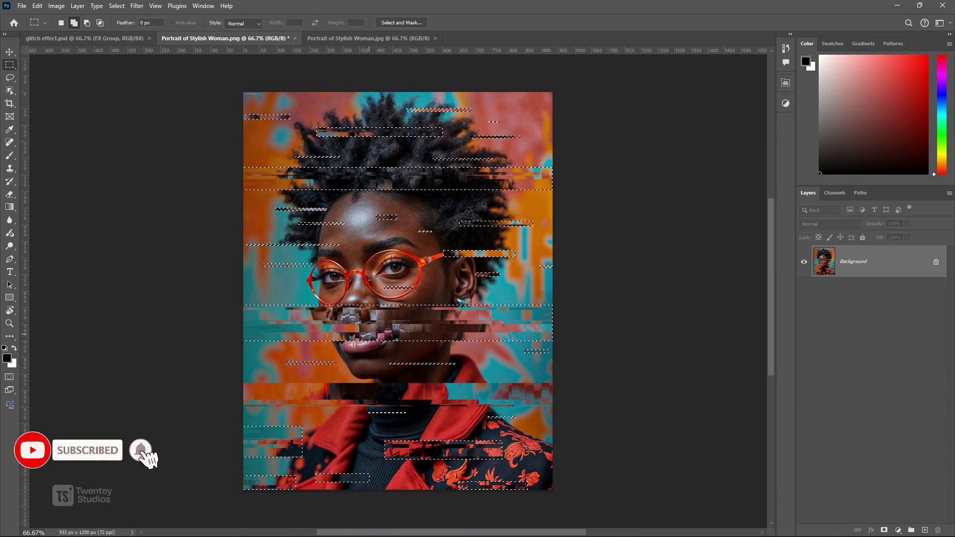
Undo the repeated Wave filter and every strip added from the nose-and-mouth band onward
key("ctrl+z")
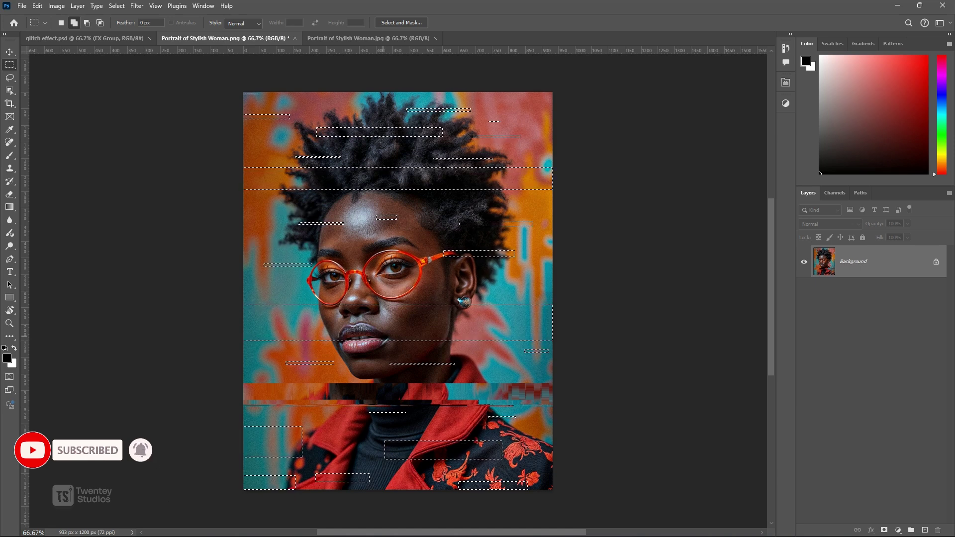
key("ctrl+z")
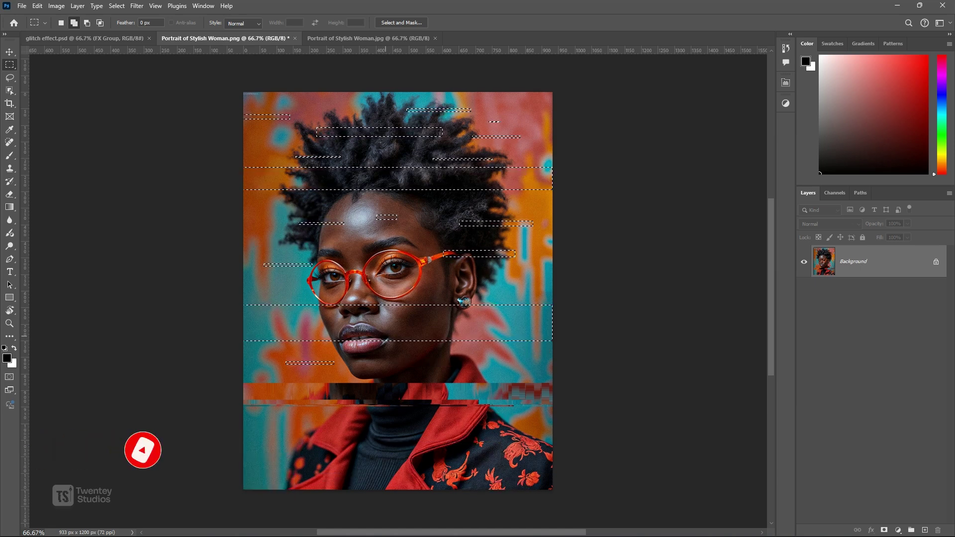
key("ctrl+z")
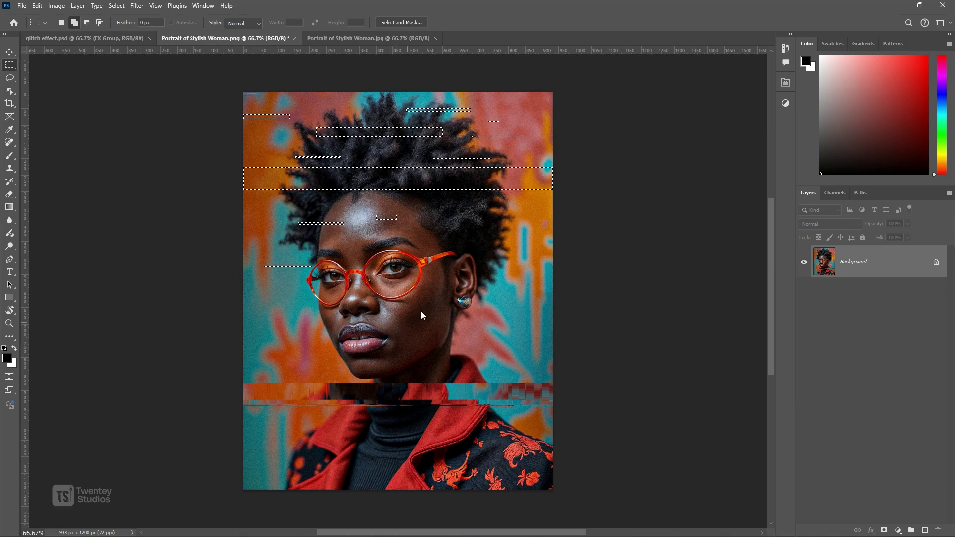
Add new strips across the chin, cheek, ear, hair edge and background, plus a full-width band and small strips on the jacket
left_click_drag(248, 358, 567, 361)
left_click_drag(391, 319, 461, 326)
left_click_drag(449, 273, 499, 276)
left_click_drag(450, 220, 552, 252)
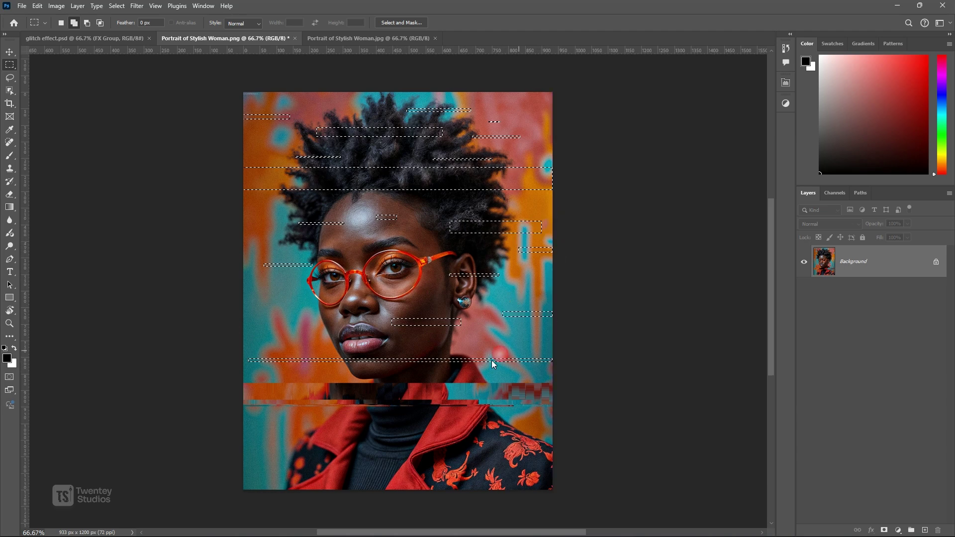
left_click_drag(221, 441, 574, 465)
left_click_drag(483, 423, 521, 426)
left_click_drag(253, 316, 275, 318)
left_click_drag(314, 426, 359, 429)
left_click_drag(426, 423, 465, 424)
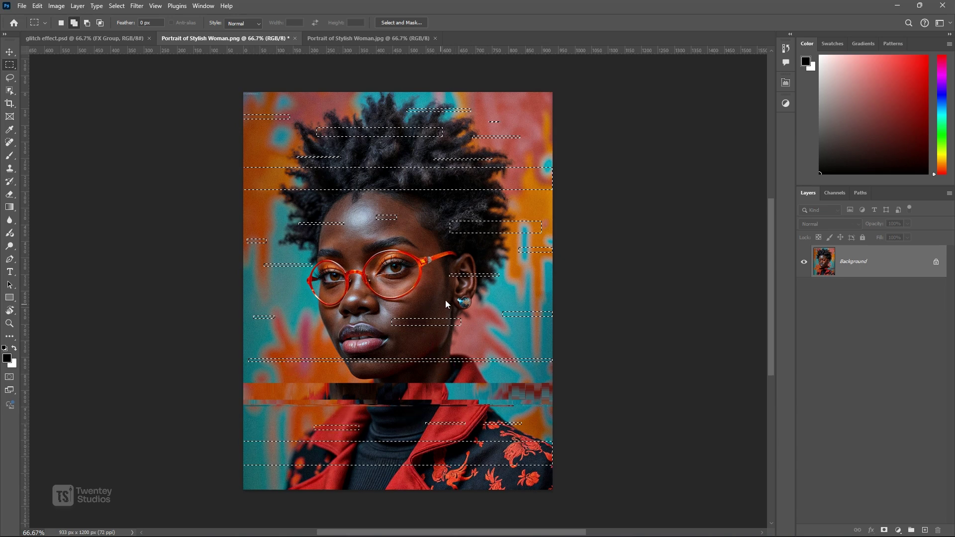
Add small thin strips on the face beside the mouth, on the cheek, over the glasses and on the forehead
left_click_drag(387, 344, 411, 347)
left_click_drag(322, 318, 329, 321)
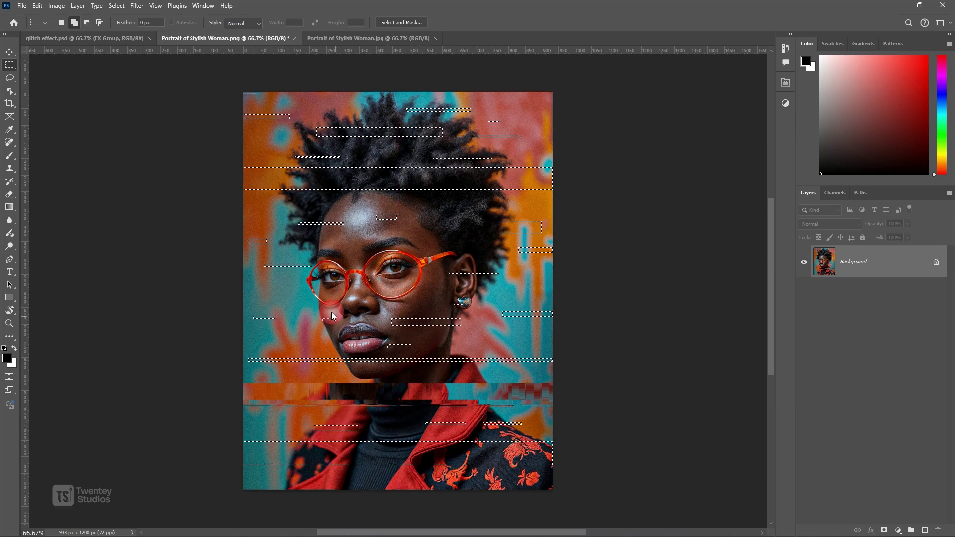
left_click_drag(337, 286, 376, 289)
left_click_drag(407, 277, 417, 279)
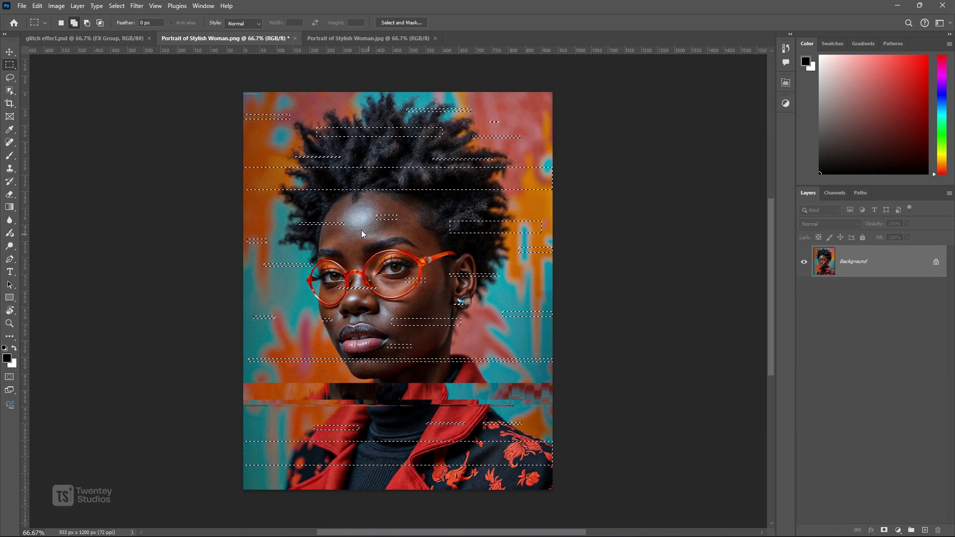
left_click_drag(365, 234, 428, 235)
Reapply the last Wave filter to the selected strips across the hair, face, background and jacket, and deselect them
left_click(136, 6)
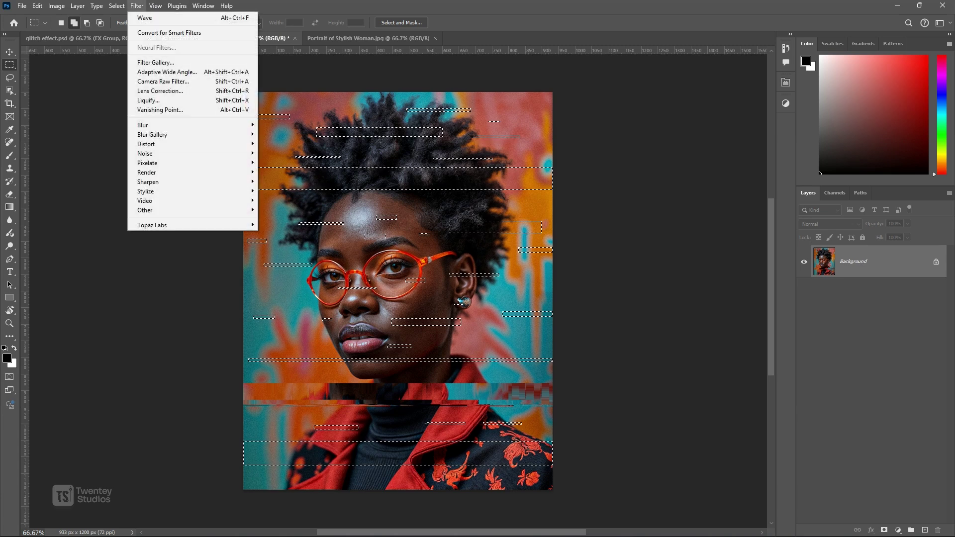
left_click(145, 18)
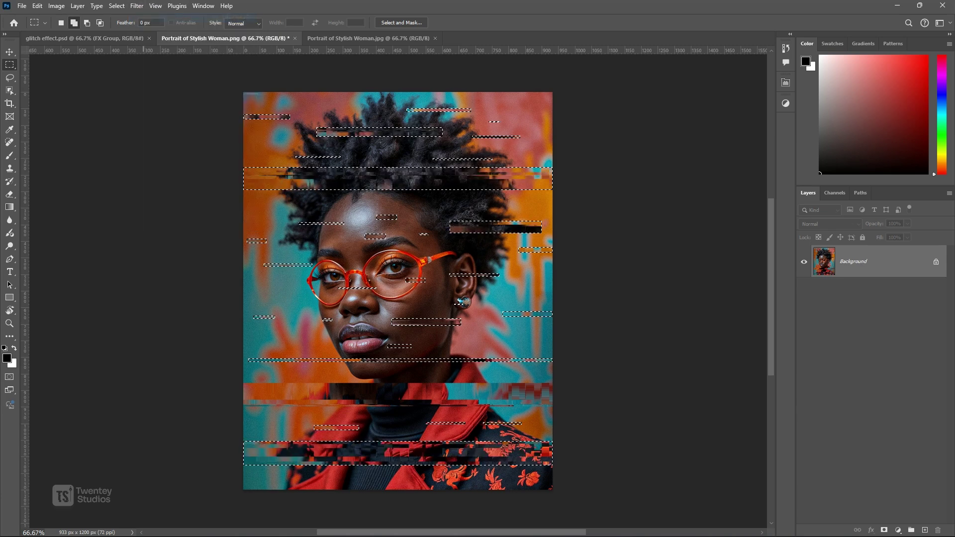
key("ctrl+d")
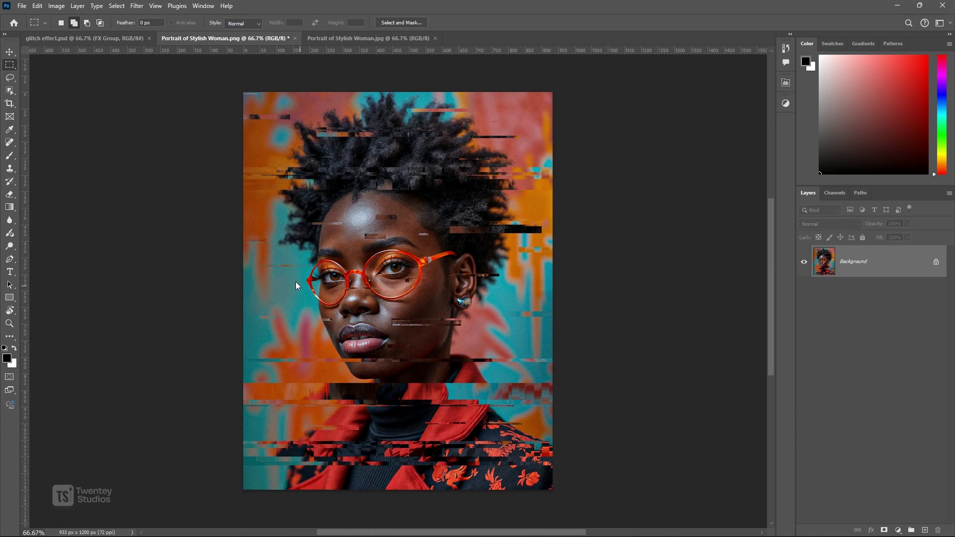
Select small thin strips on the background beside the glasses, on the forehead above the eye, and on the pink background beside the hair
left_click_drag(271, 284, 296, 286)
left_click_drag(345, 245, 354, 247)
left_click_drag(507, 144, 518, 148)
left_click_drag(505, 110, 516, 113)
right_click(502, 165)
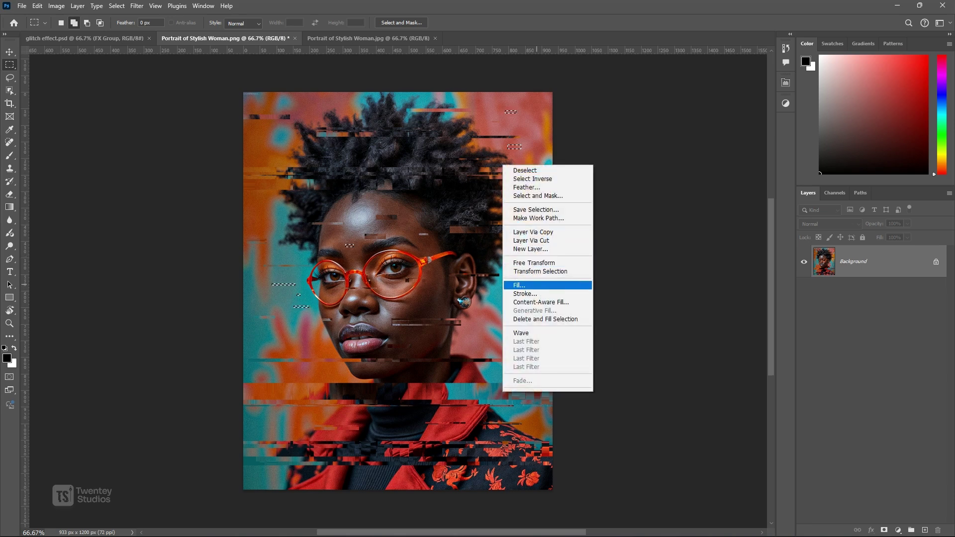
left_click(519, 285)
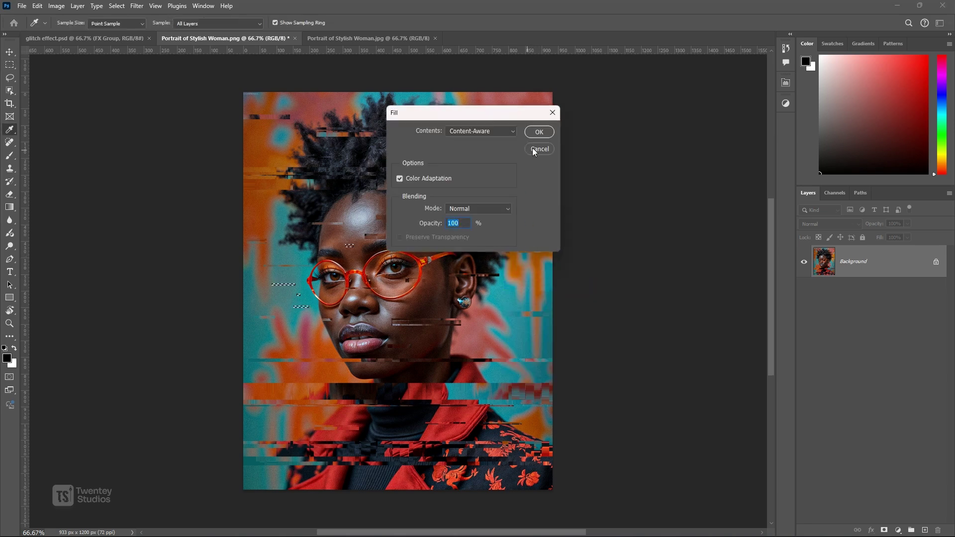
left_click(542, 152)
Distort the newly selected small strips with the last Wave filter and clear the selection
left_click(137, 5)
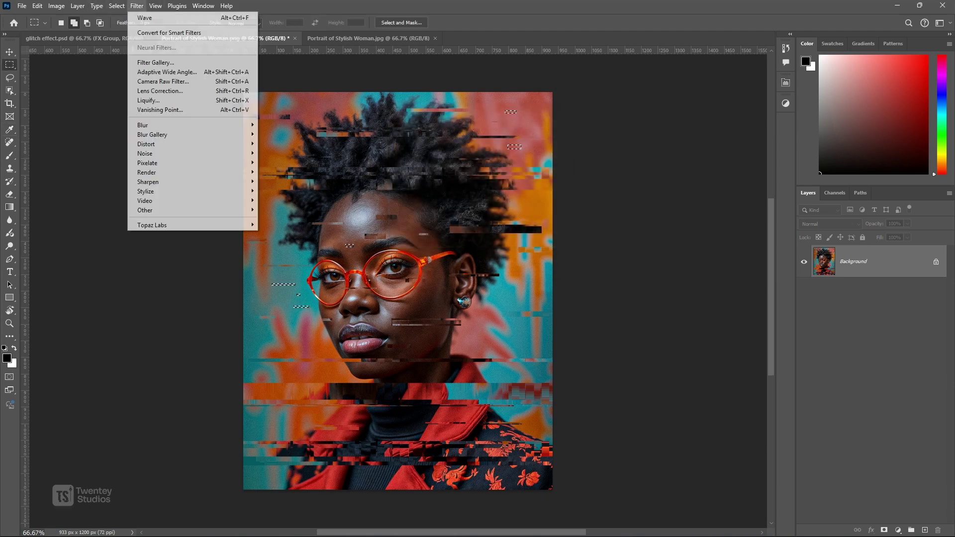
left_click(144, 17)
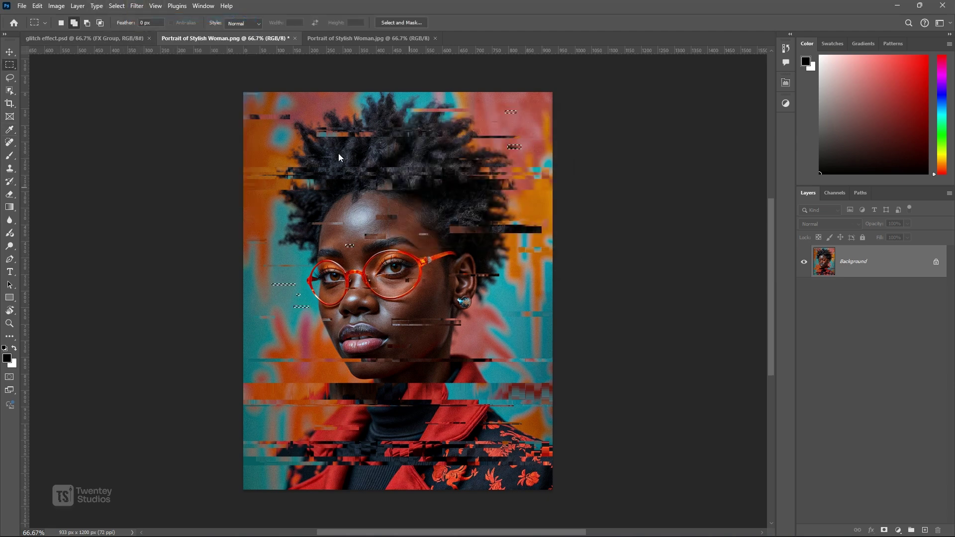
key("ctrl+d")
Reduce the whole image's saturation to -15 with a Hue/Saturation adjustment
left_click(56, 6)
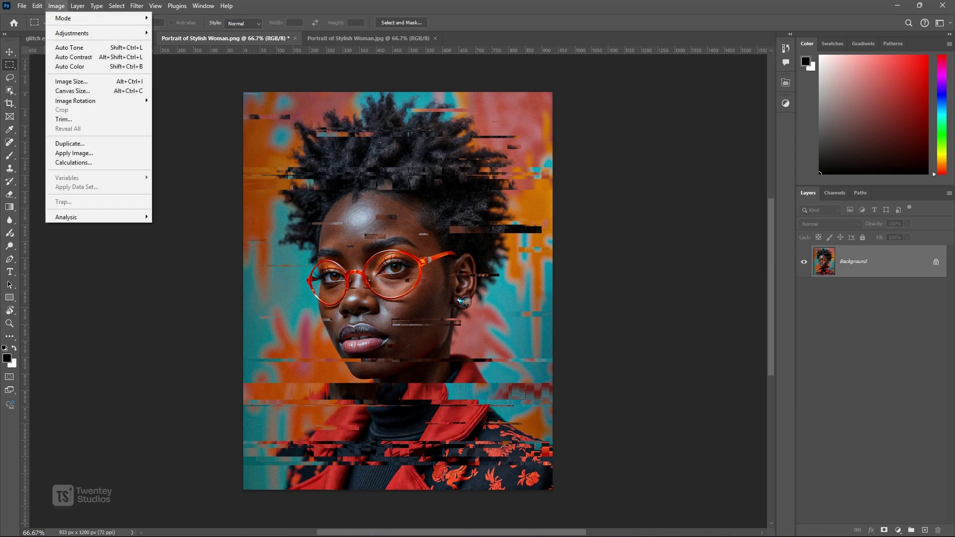
mouse_move(104, 37)
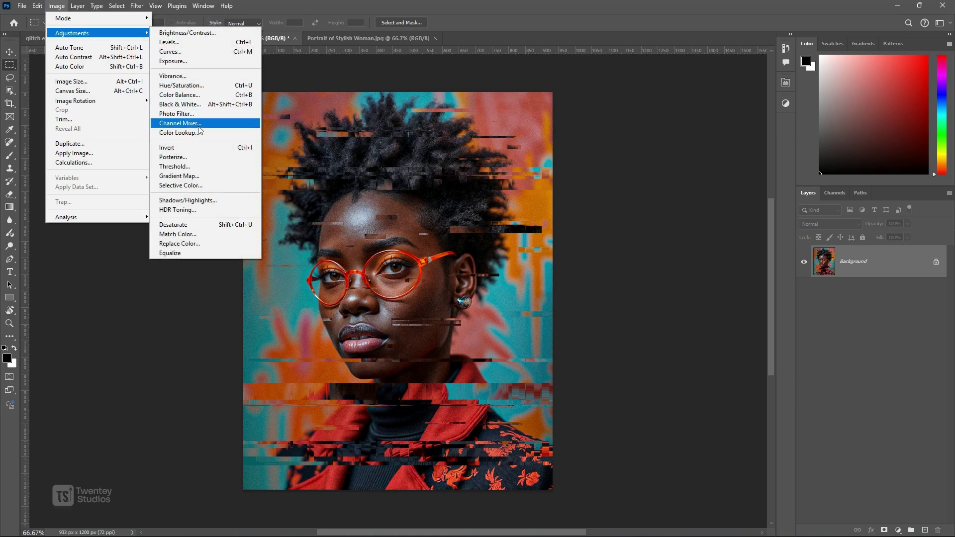
left_click(219, 86)
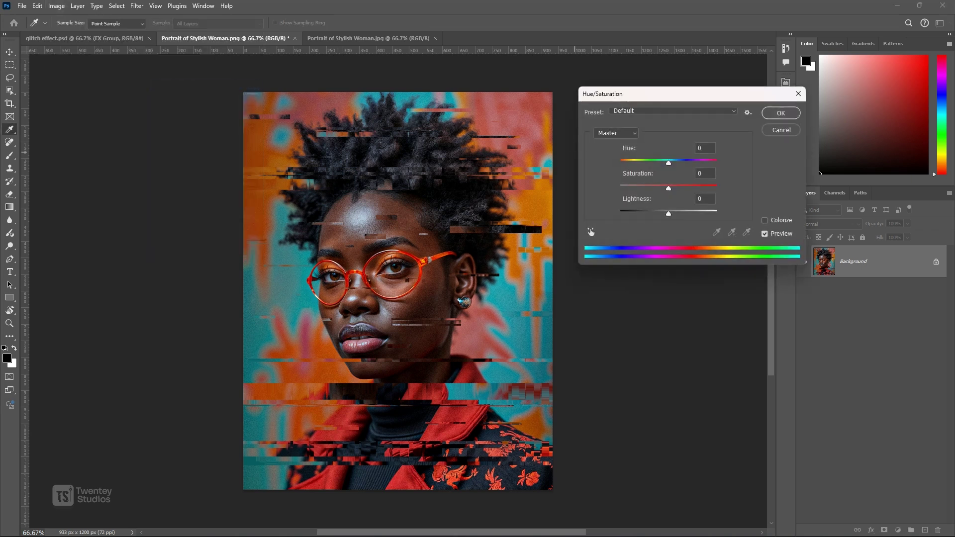
left_click_drag(669, 192, 664, 194)
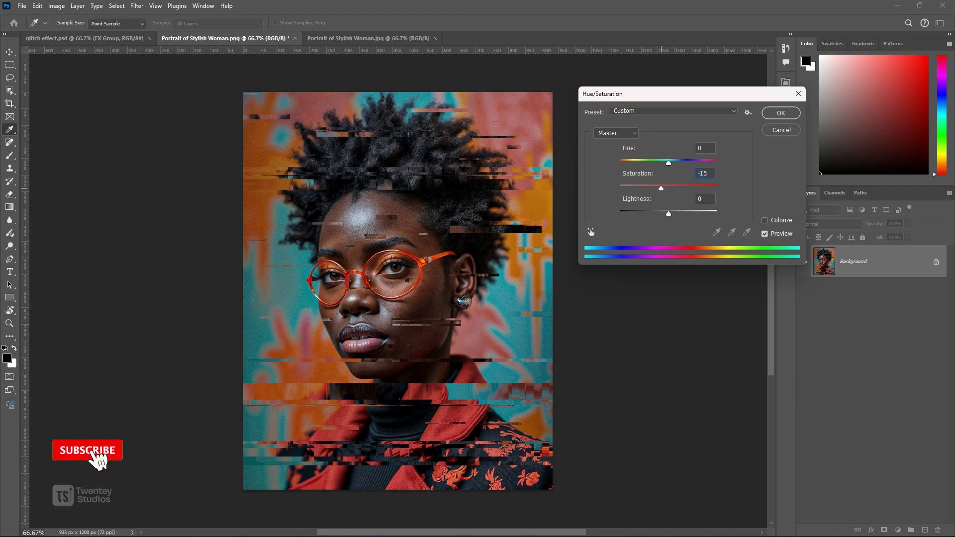
left_click(780, 113)
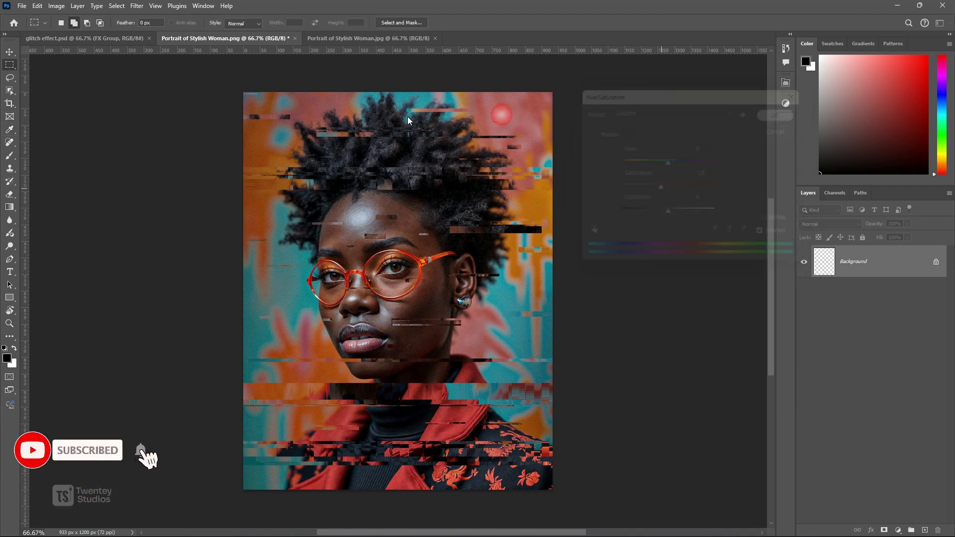
Apply a Levels adjustment to the RGB channel with the white input level at about 238 and slightly adjusted midtones
left_click(56, 6)
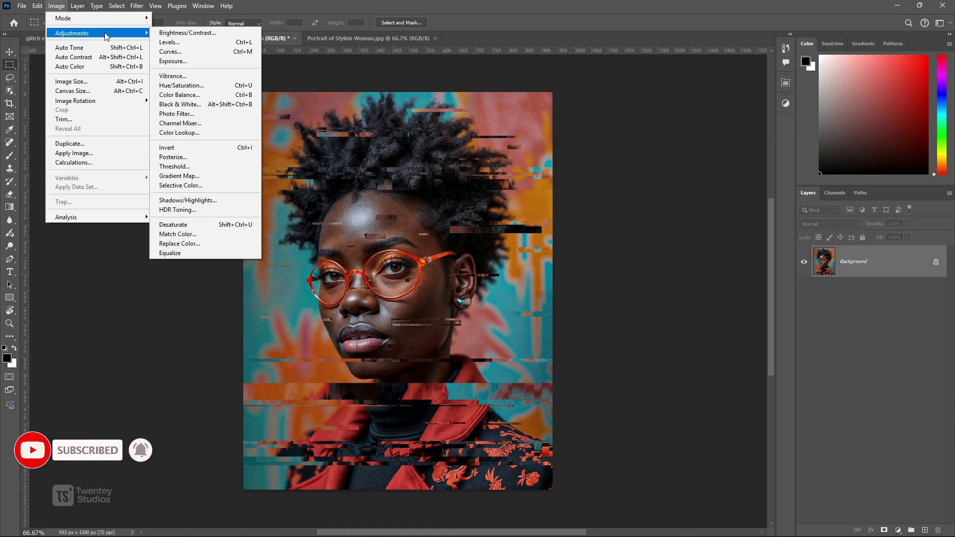
left_click(169, 43)
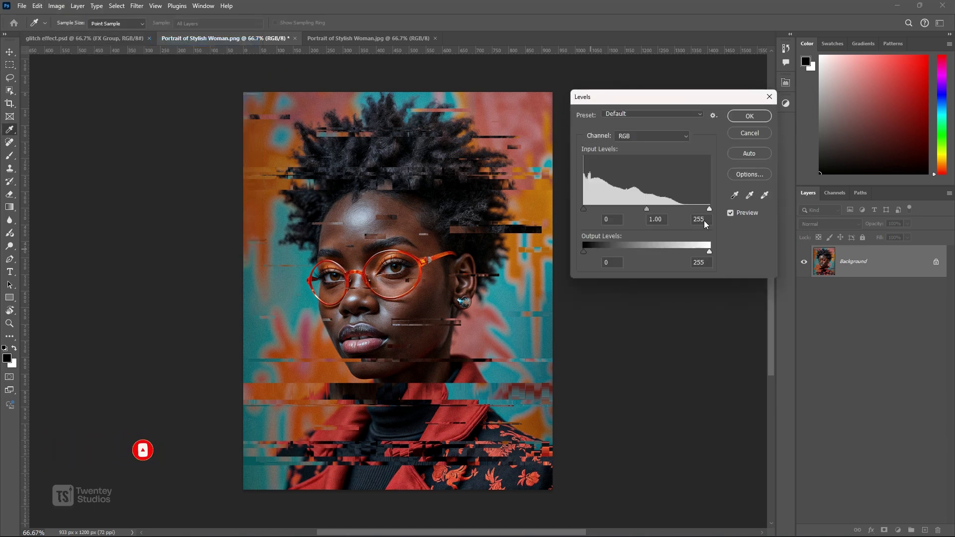
left_click_drag(709, 209, 700, 209)
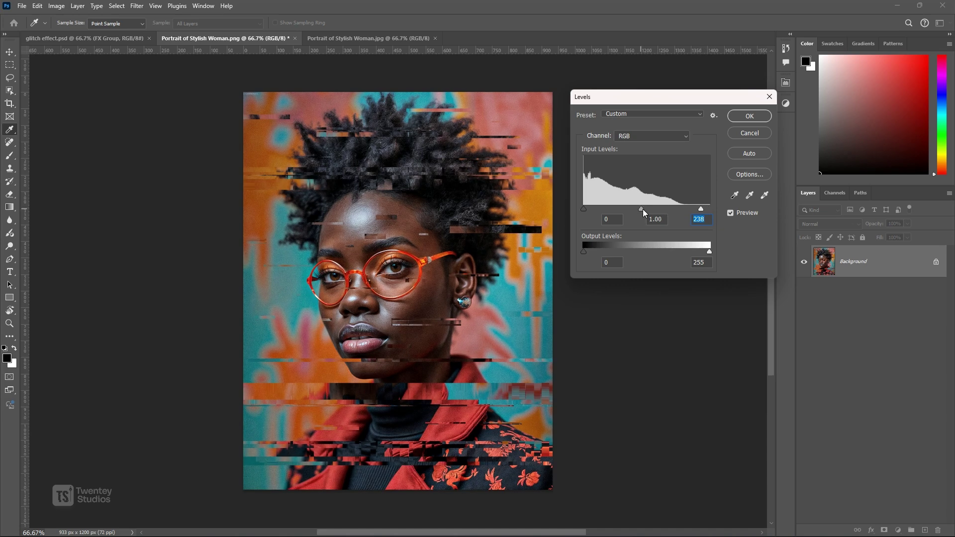
left_click_drag(642, 209, 644, 209)
left_click_drag(703, 210, 701, 210)
left_click(749, 116)
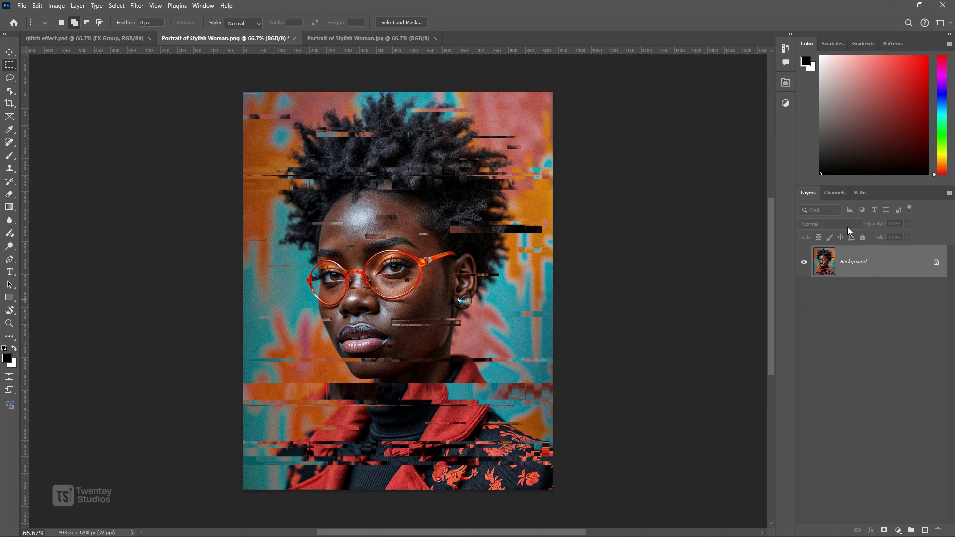
Make the Red channel the only active channel while keeping the composite and all other channels visible
left_click(835, 193)
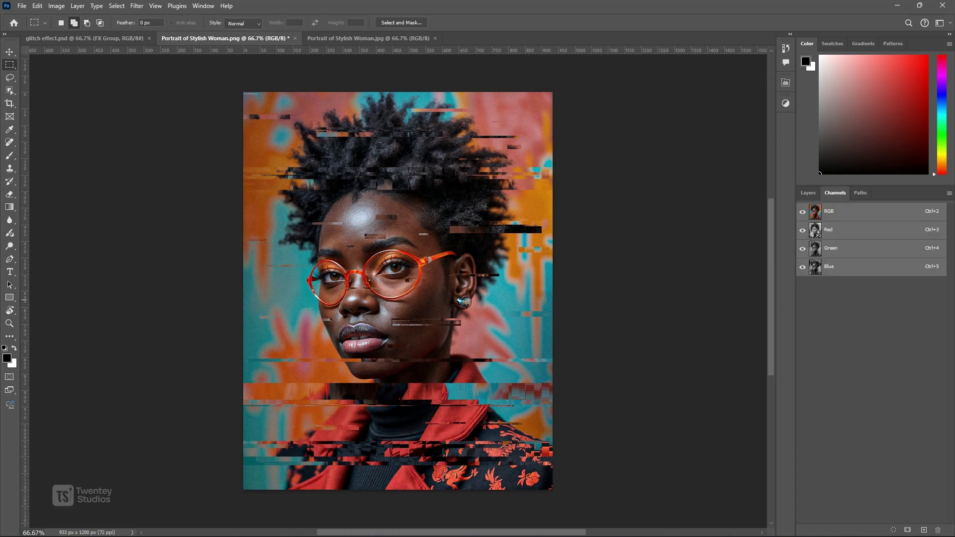
left_click(838, 229)
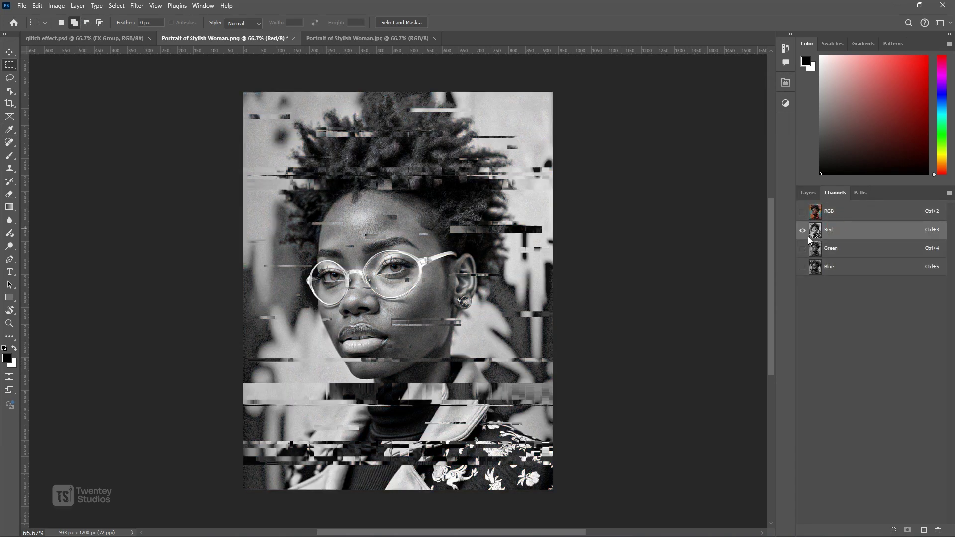
left_click(801, 211)
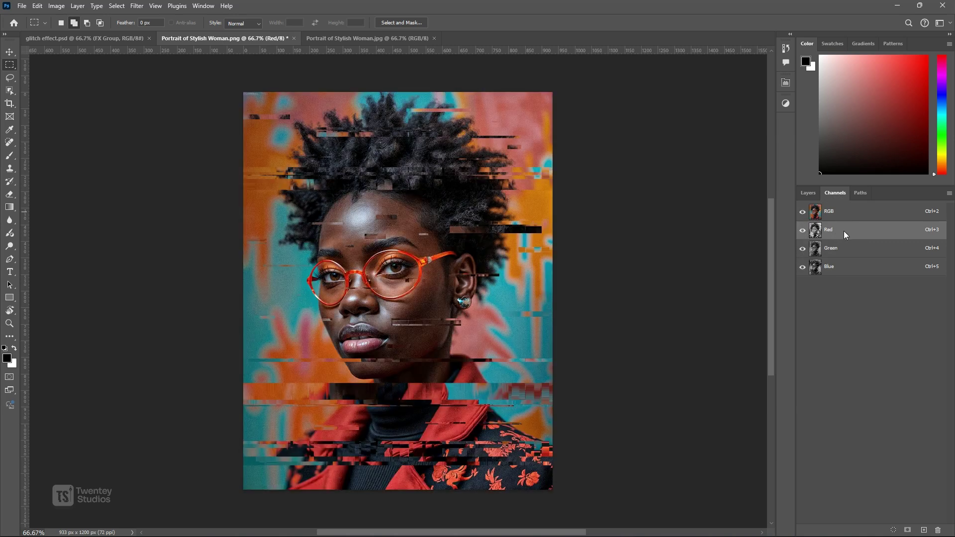
left_click(822, 214)
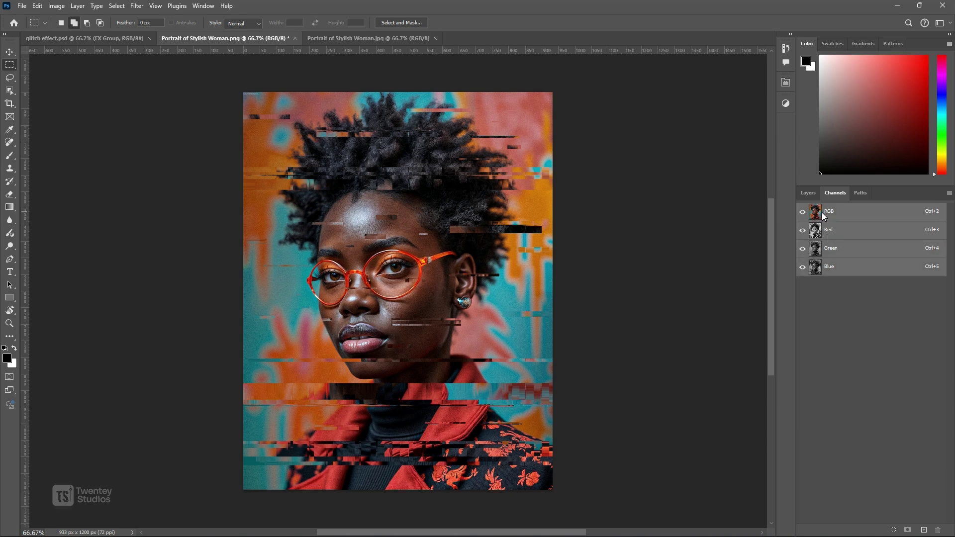
left_click(843, 230)
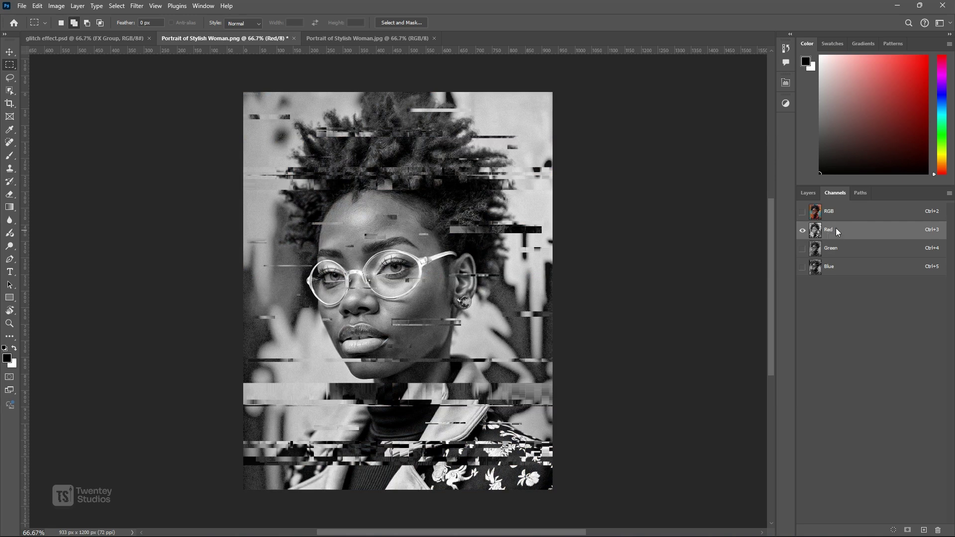
left_click(802, 212)
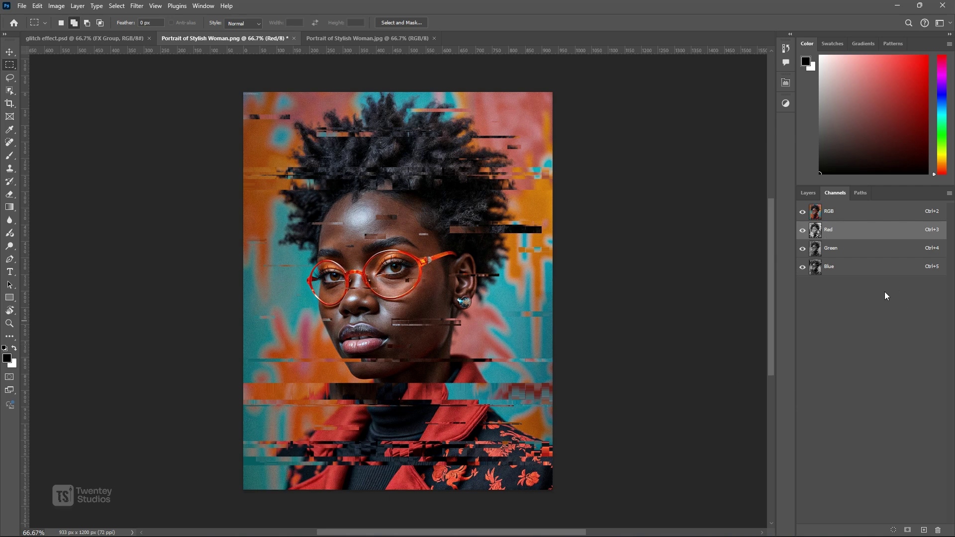
Nudge the Red channel roughly a dozen pixels toward the left of the image with the Move tool
left_click(9, 52)
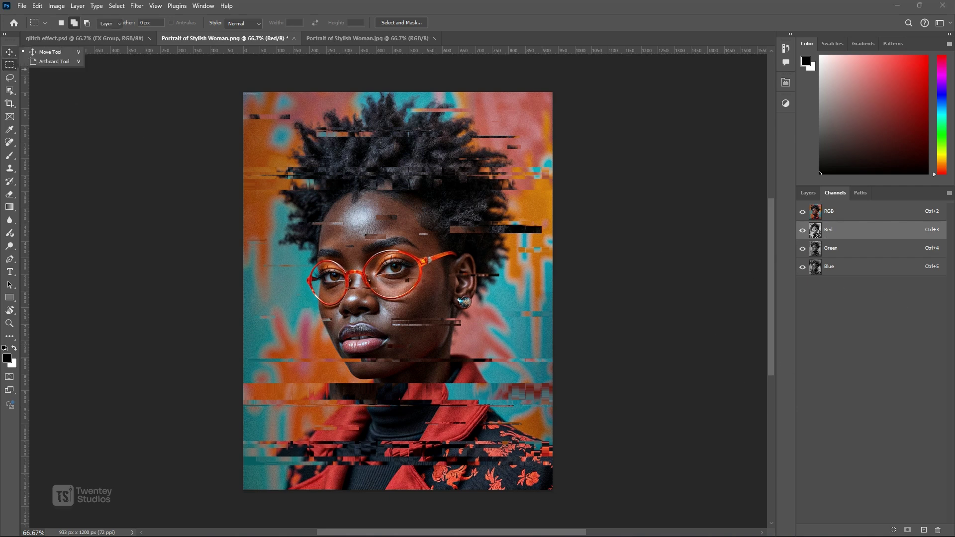
left_click(50, 52)
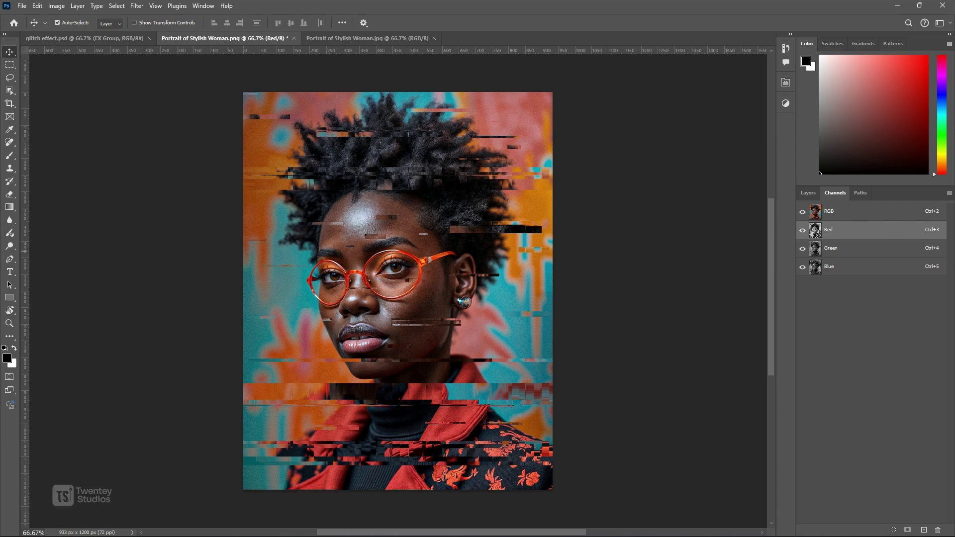
key("Left")
key("Left")
key("Left")
key("Left")
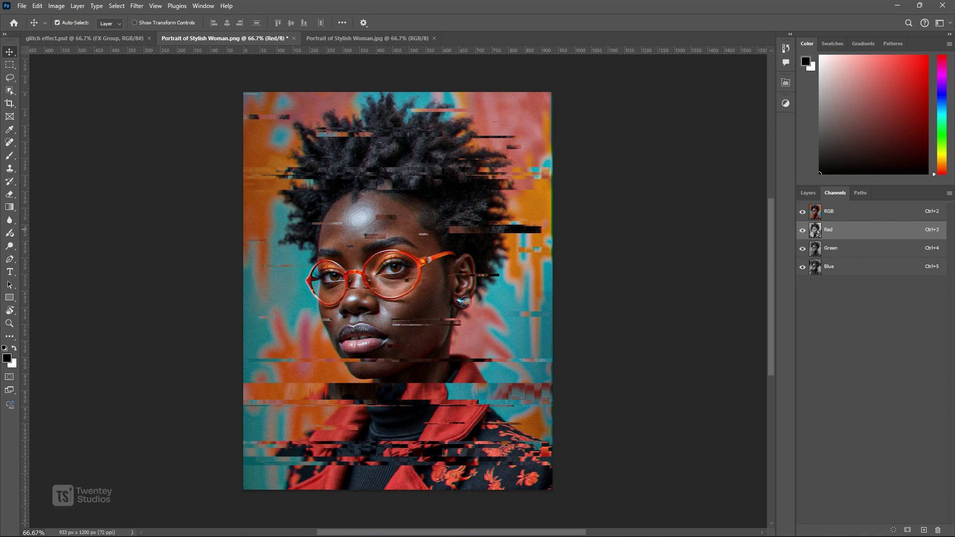
key("Left")
key("Left")
key("Left")
key("Left")
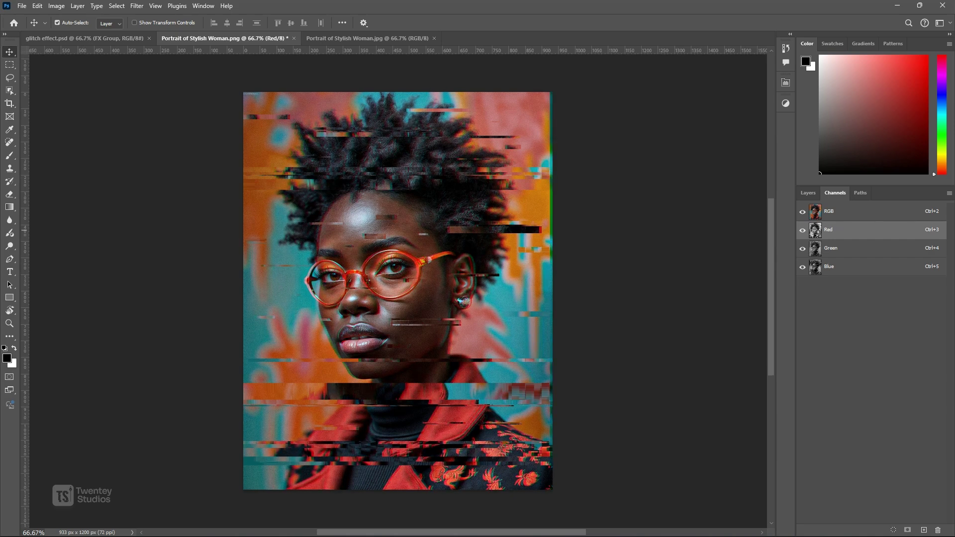
key("Left")
key("Left")
key("Left")
key("Left")
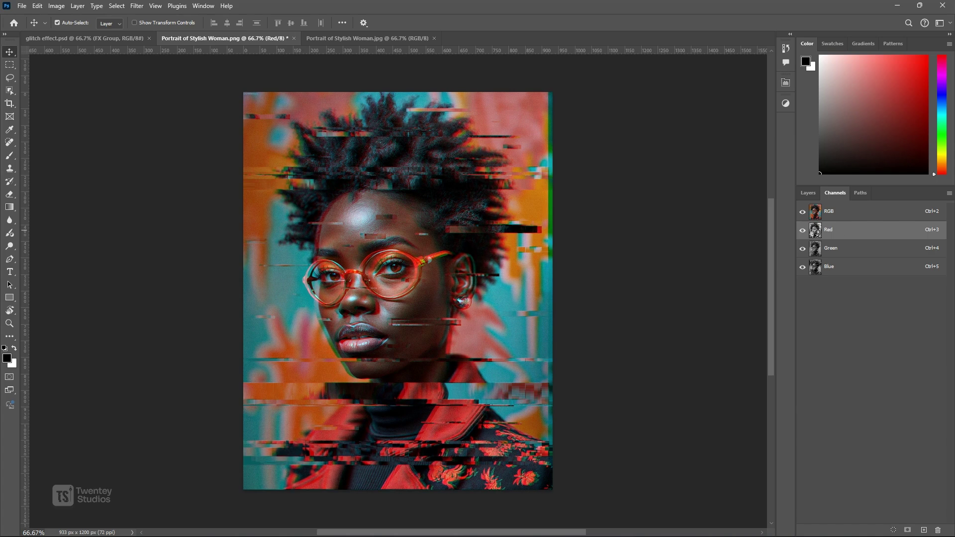
key("Left")
key("Left")
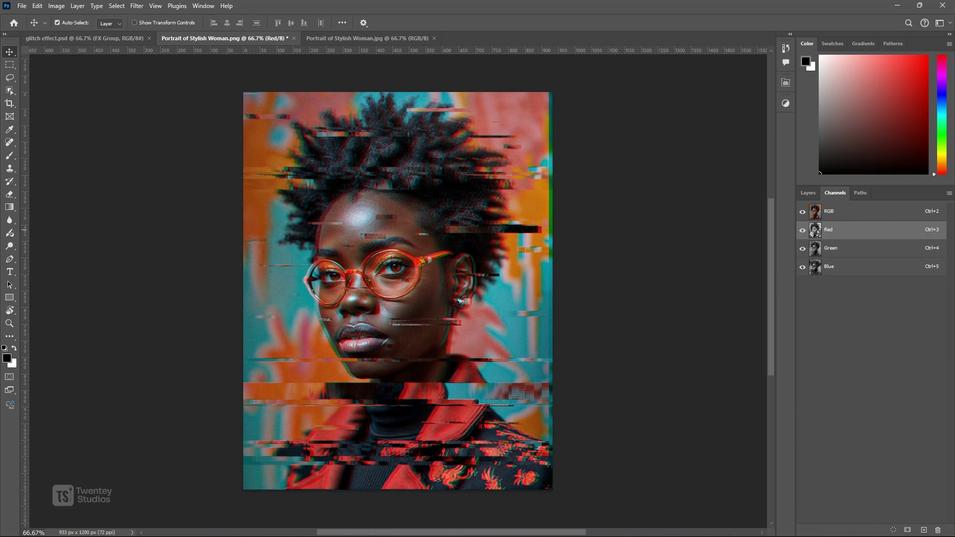
key("Left")
Offset the Green channel slightly to the right and up, and fine-tune the Red channel's leftward offset
left_click(837, 249)
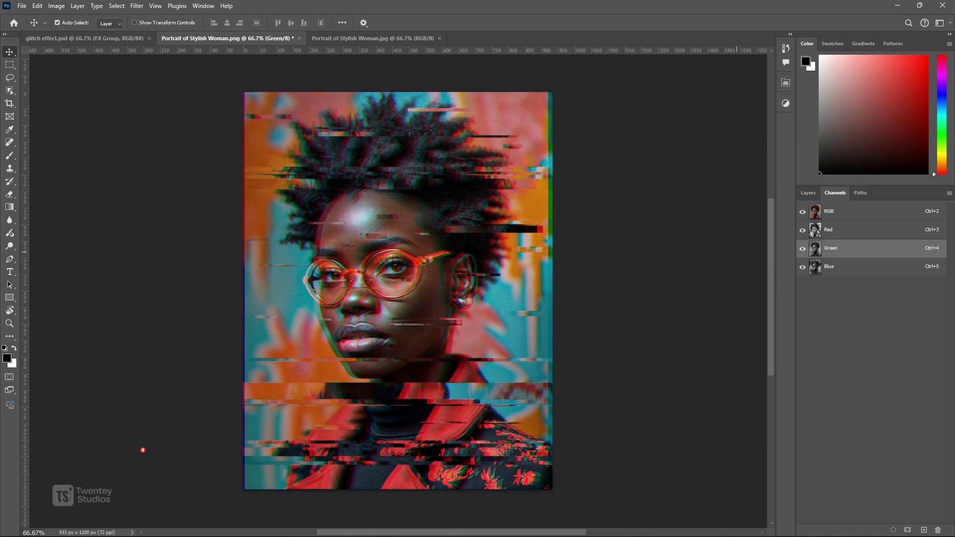
left_click(830, 232)
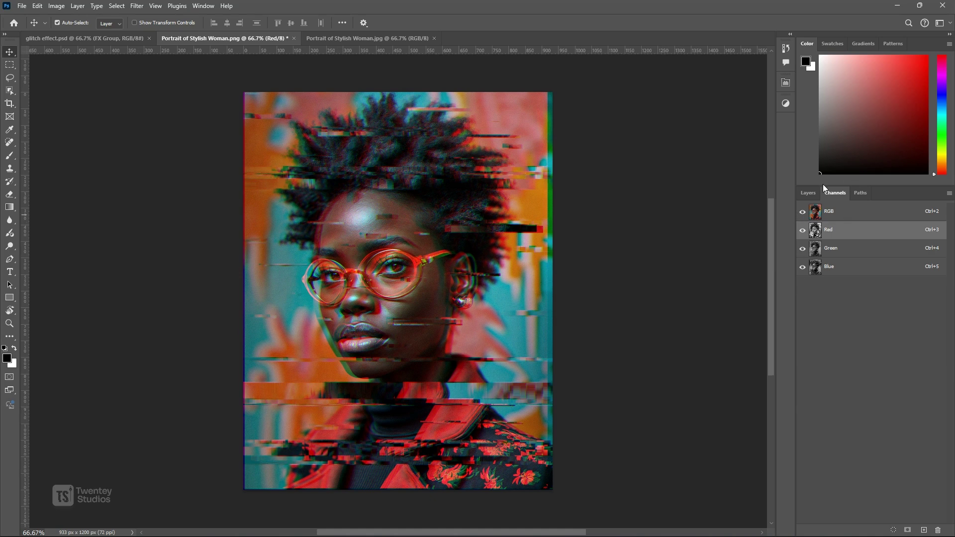
Add a Gradient Map adjustment layer above the Background using the dark-red-to-orange PhotoshopSupply.com Sunset Sky 1 gradient
left_click(808, 193)
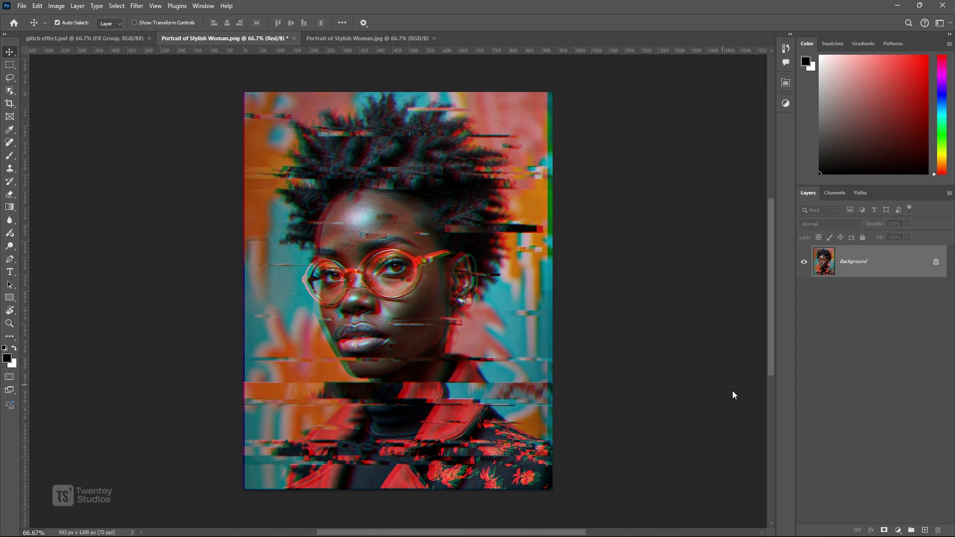
left_click(899, 530)
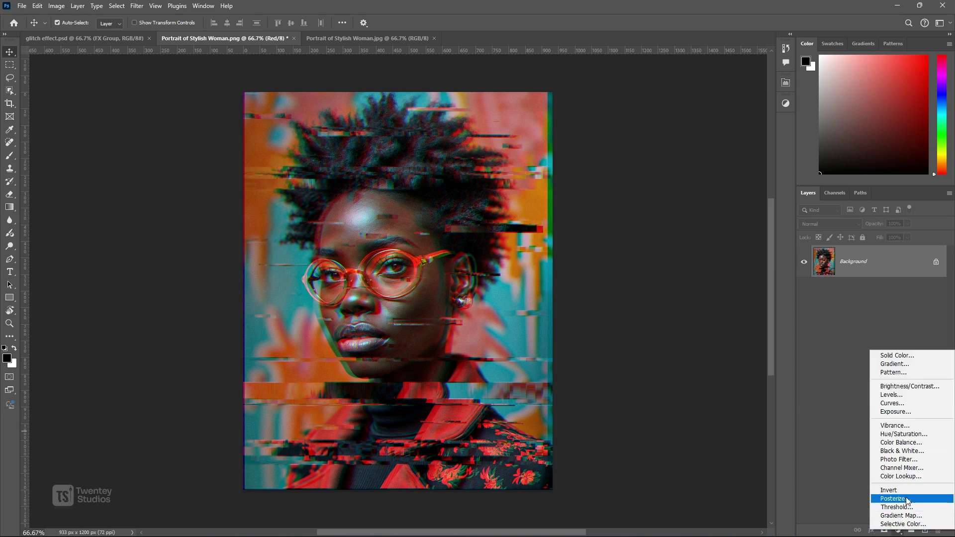
left_click(919, 516)
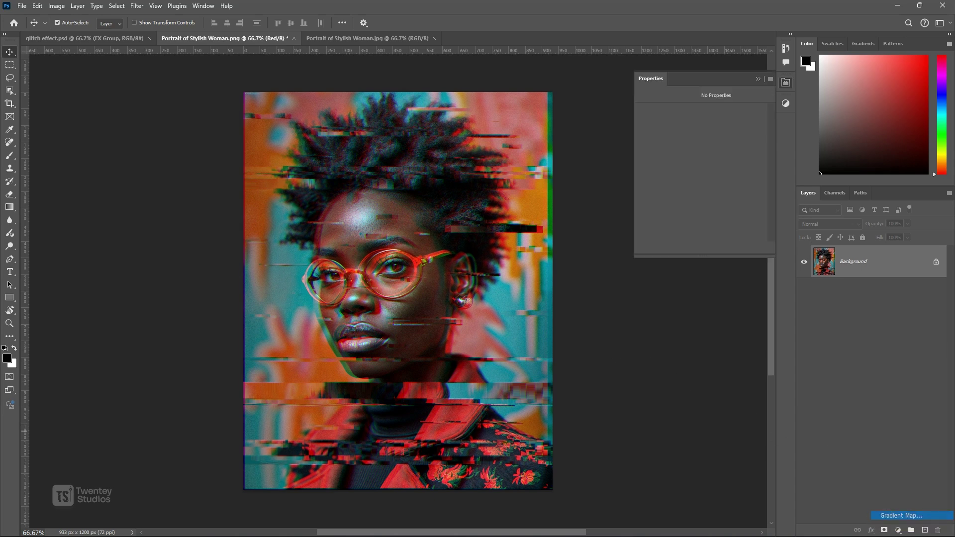
left_click(761, 115)
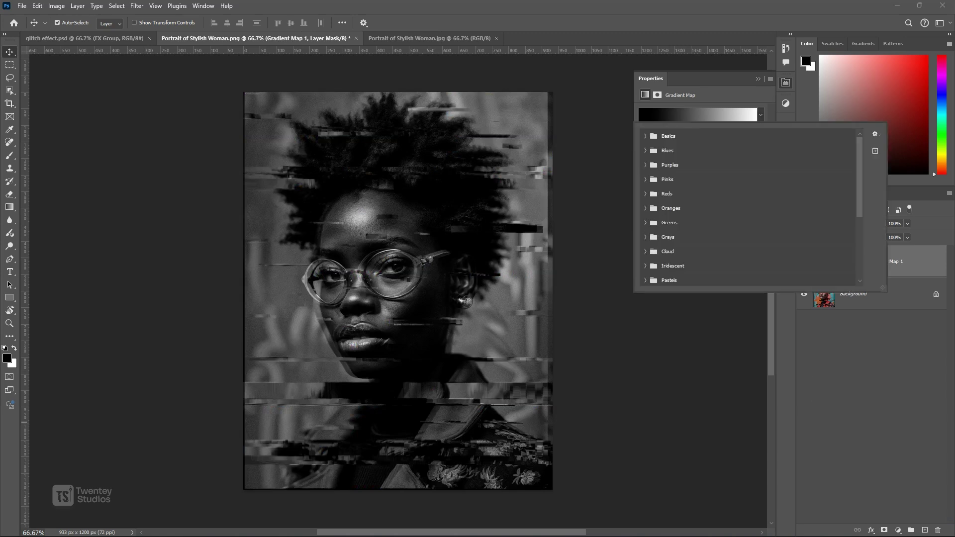
left_click_drag(863, 173, 863, 265)
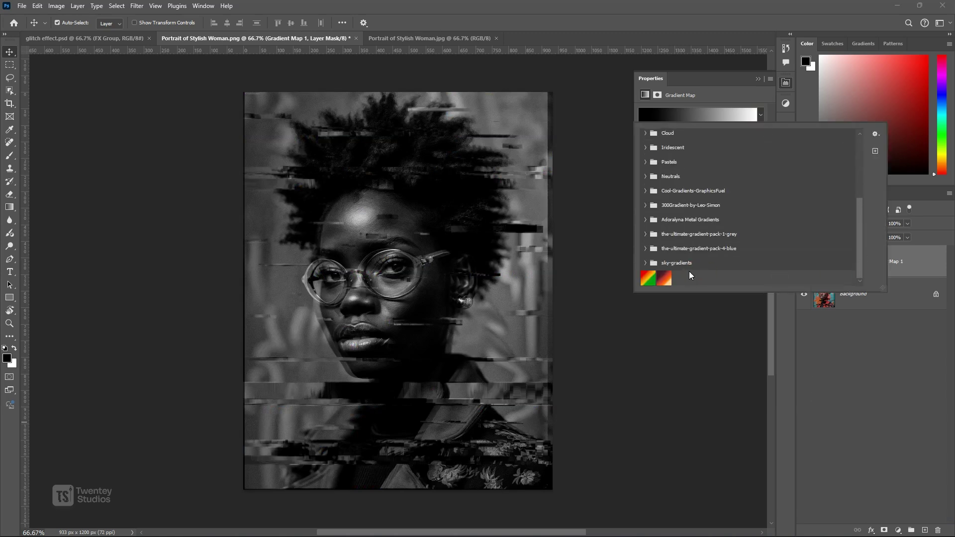
left_click(665, 278)
left_click(719, 68)
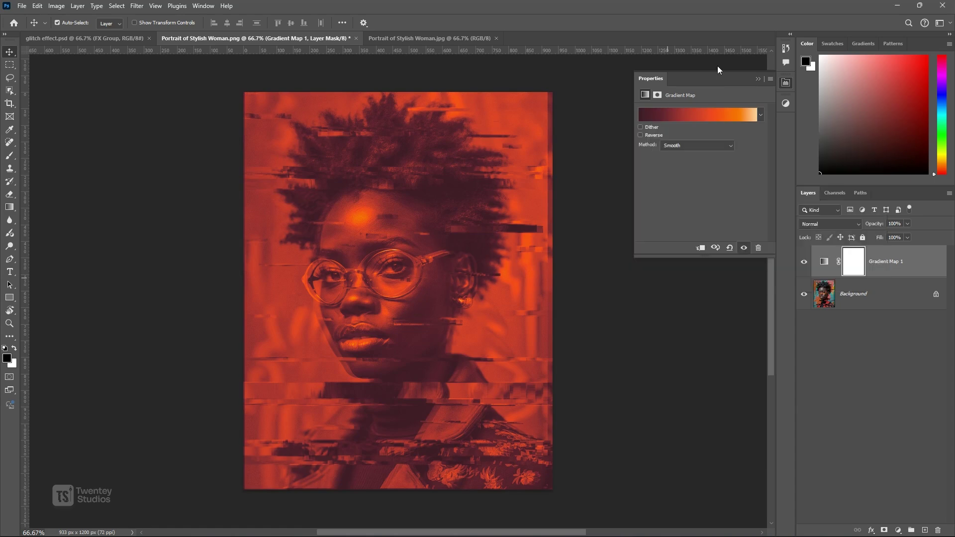
left_click(681, 118)
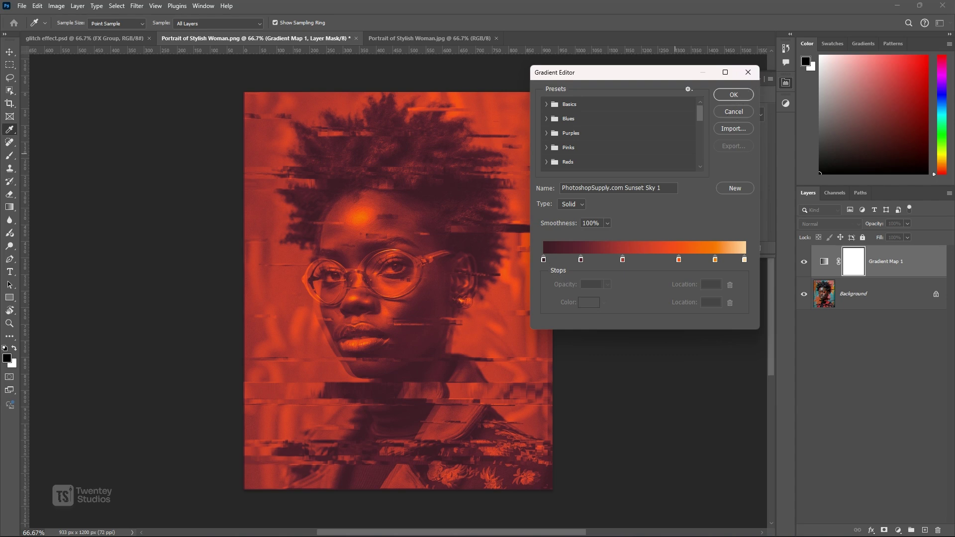
left_click(734, 95)
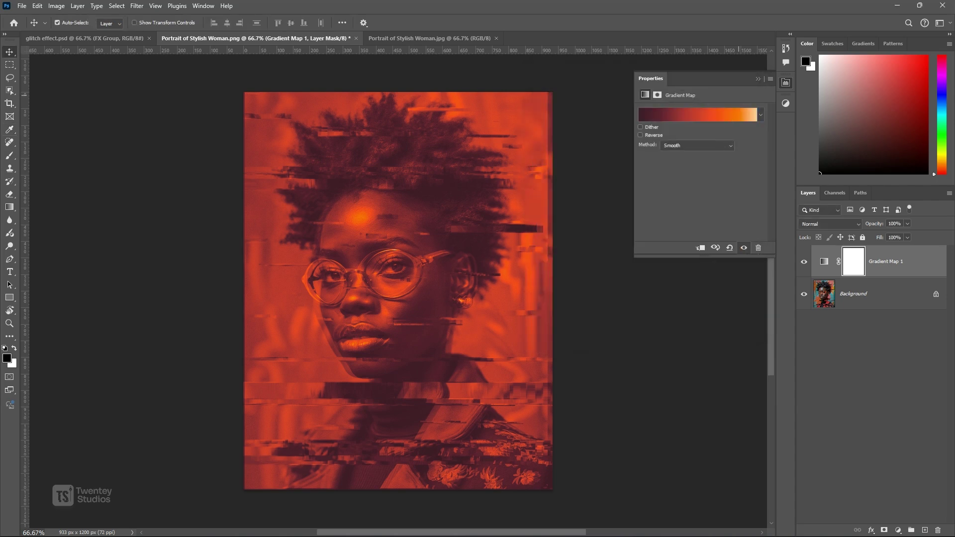
Set the Gradient Map layer's blend mode to Soft Light and reduce its opacity to 25%
left_click(857, 226)
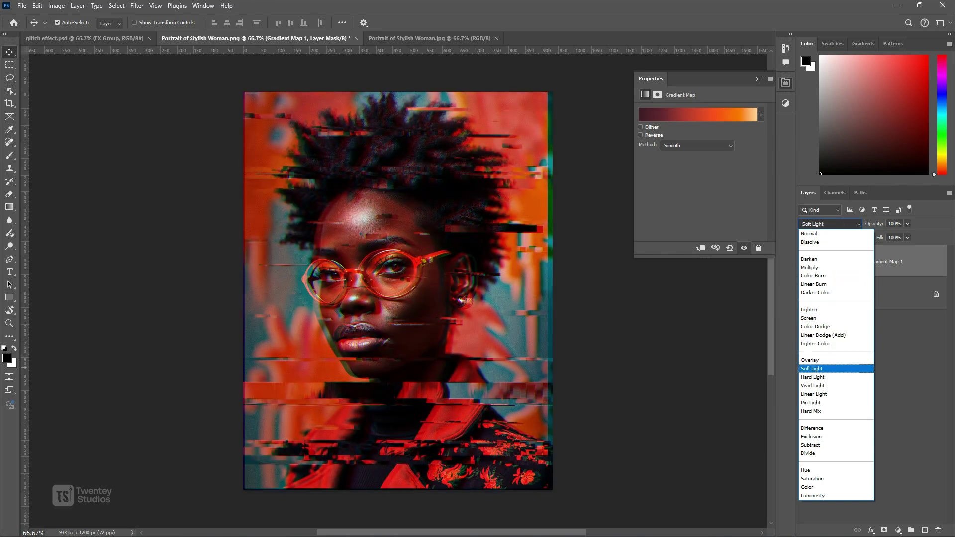
left_click(821, 370)
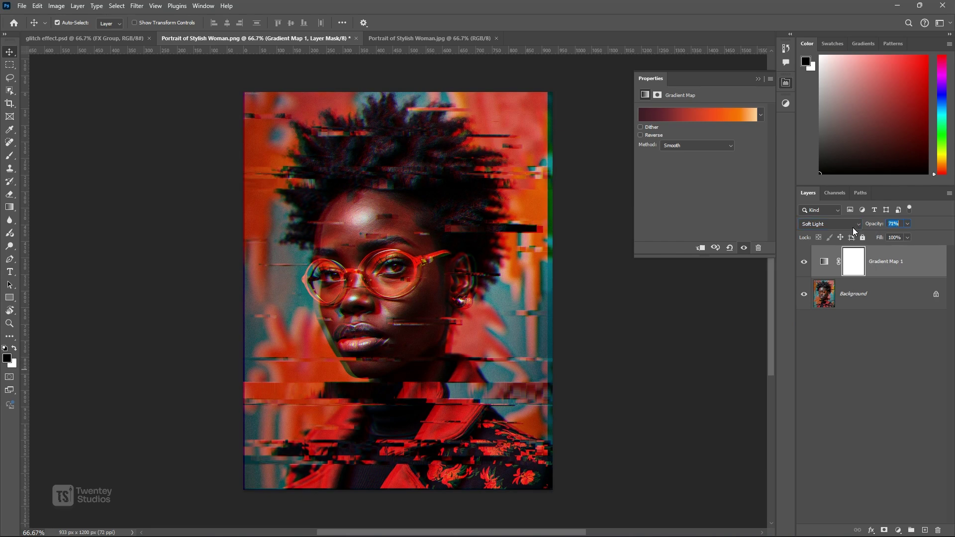
type("48")
key("Return")
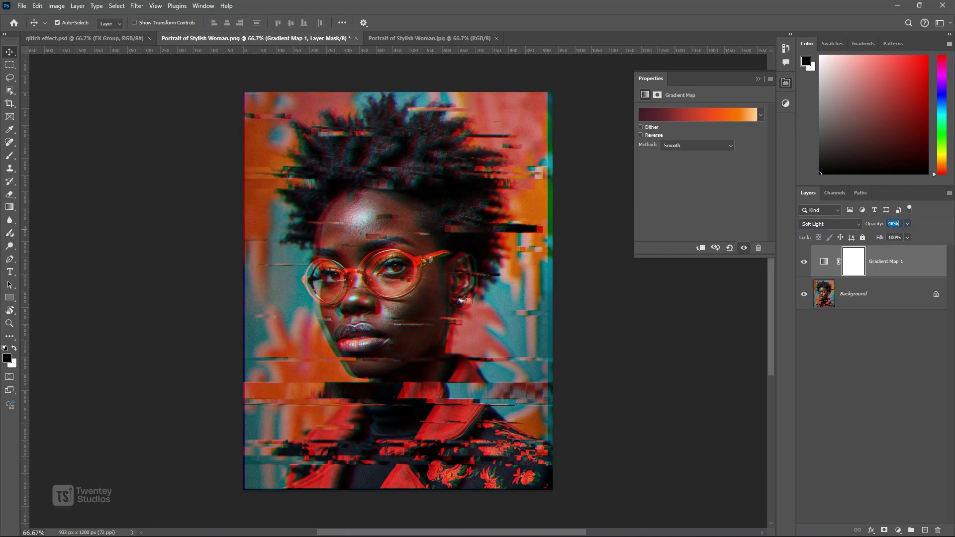
type("35")
key("Return")
key("shift+Tab")
Add a Color Lookup adjustment layer with the Fuji ETERNA 250D Kodak 2395 3DLUT file and set its opacity to 99%
left_click(899, 530)
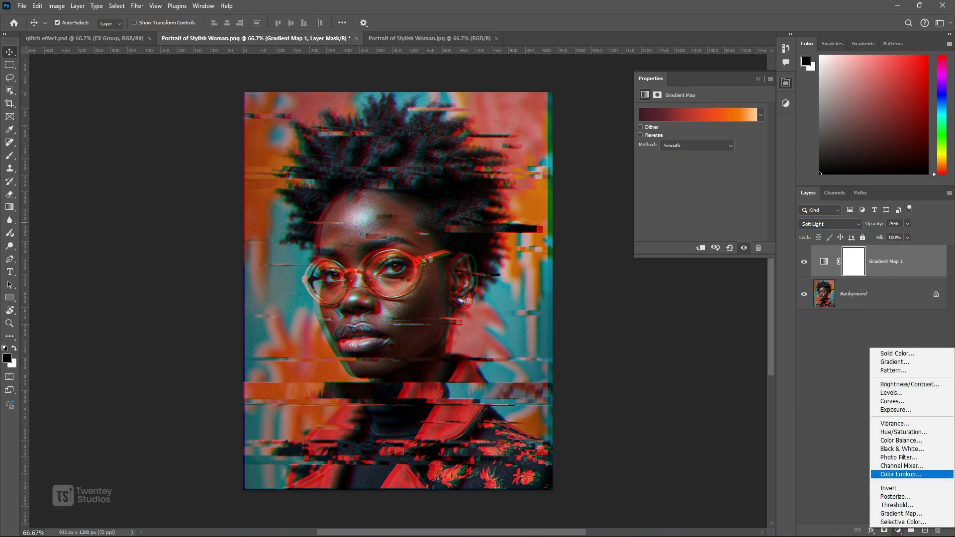
left_click(910, 472)
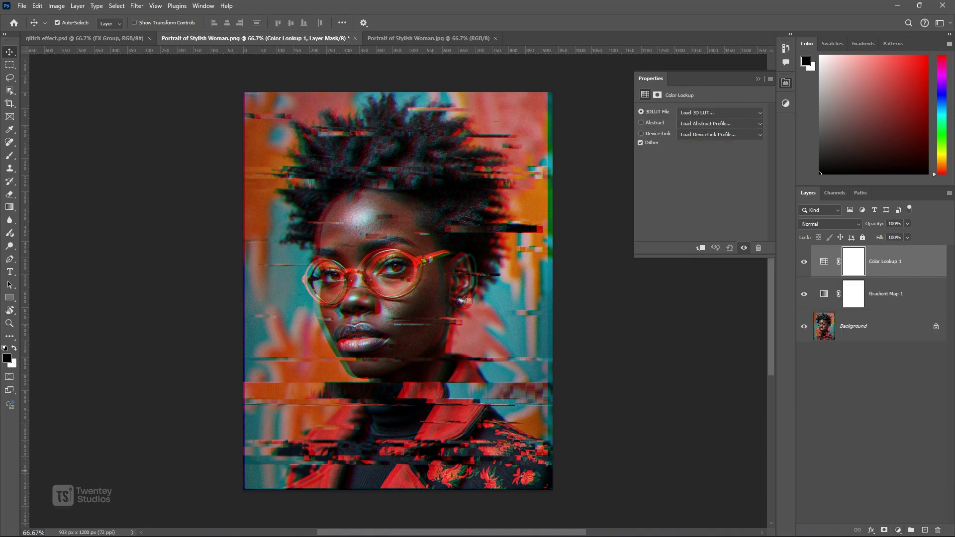
left_click(720, 113)
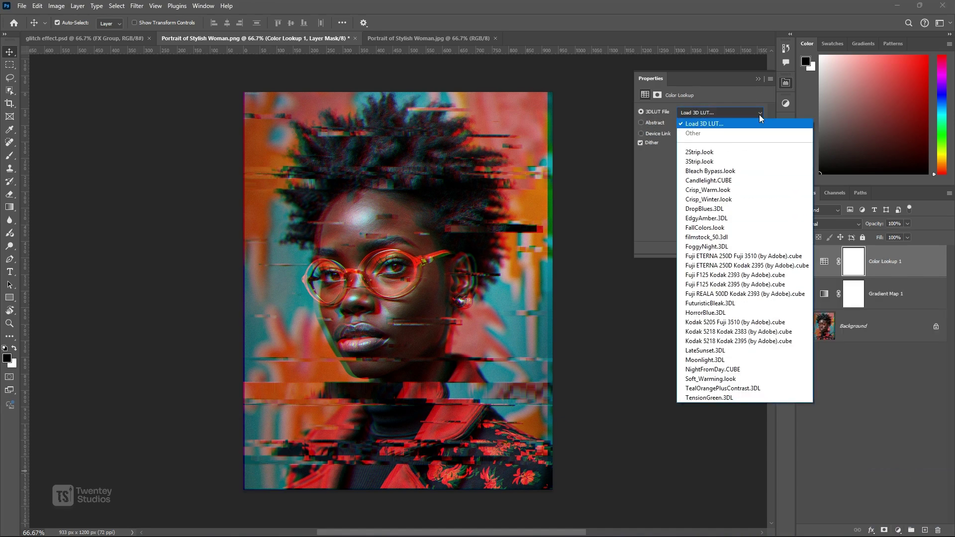
left_click(755, 266)
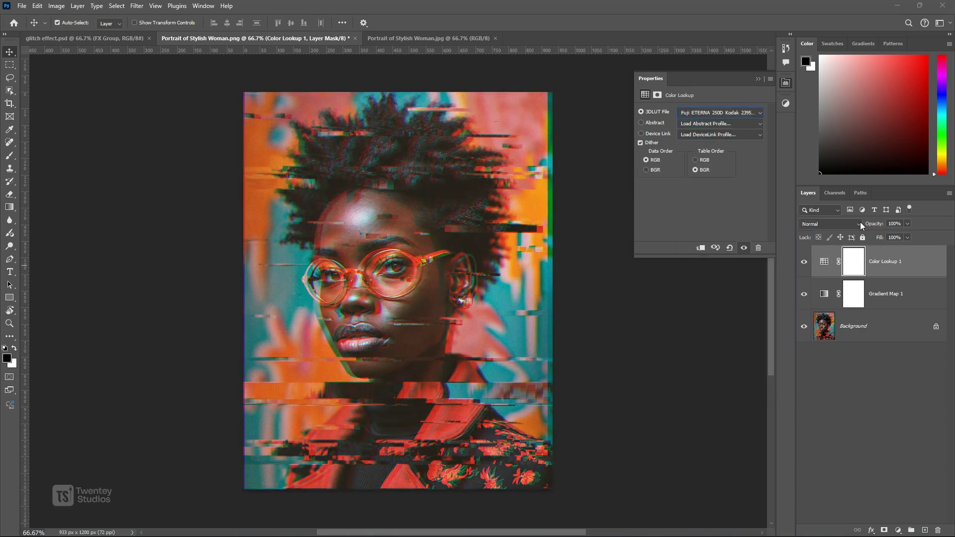
left_click_drag(867, 222, 866, 221)
left_click(787, 82)
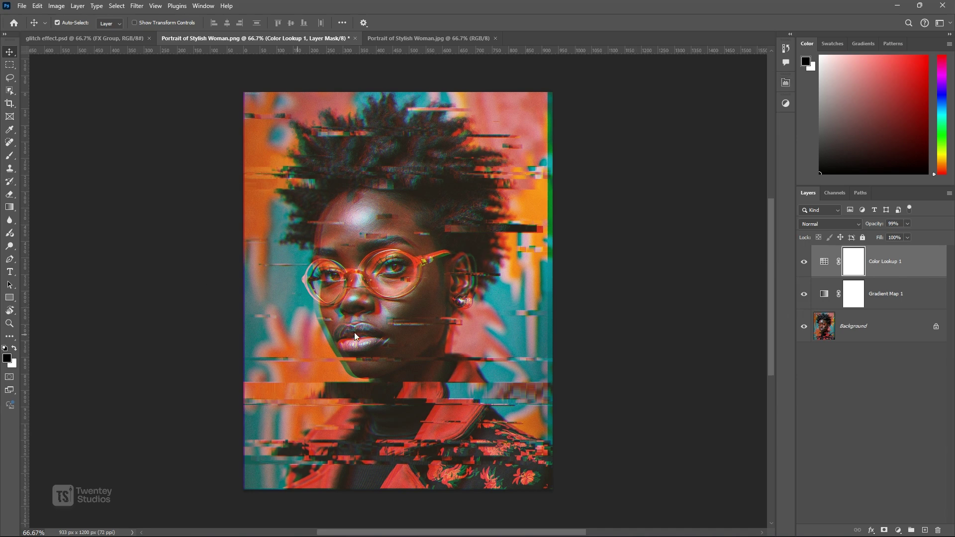